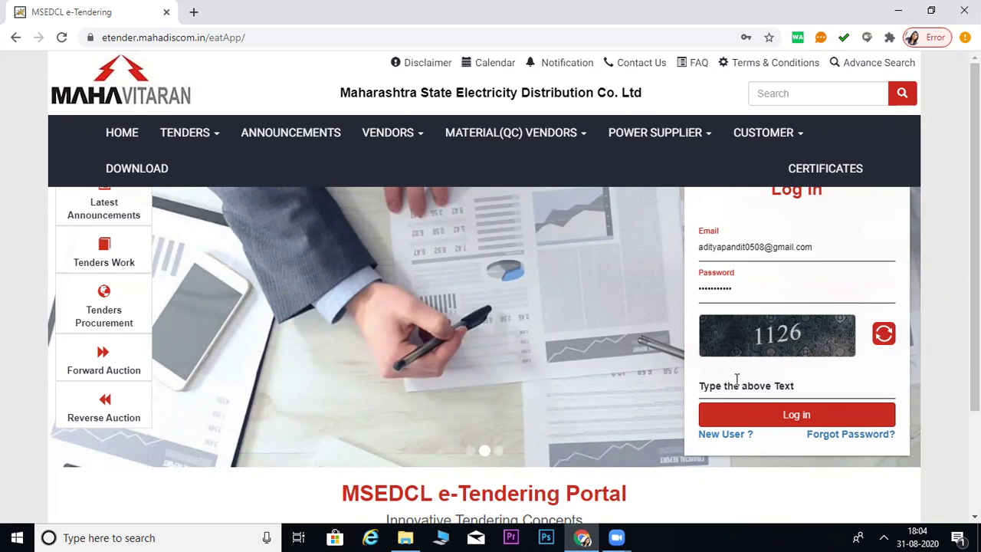
Step: Log in with captcha 1126 and bring up the saved Digital Signatory details of the registration
left_click(736, 378)
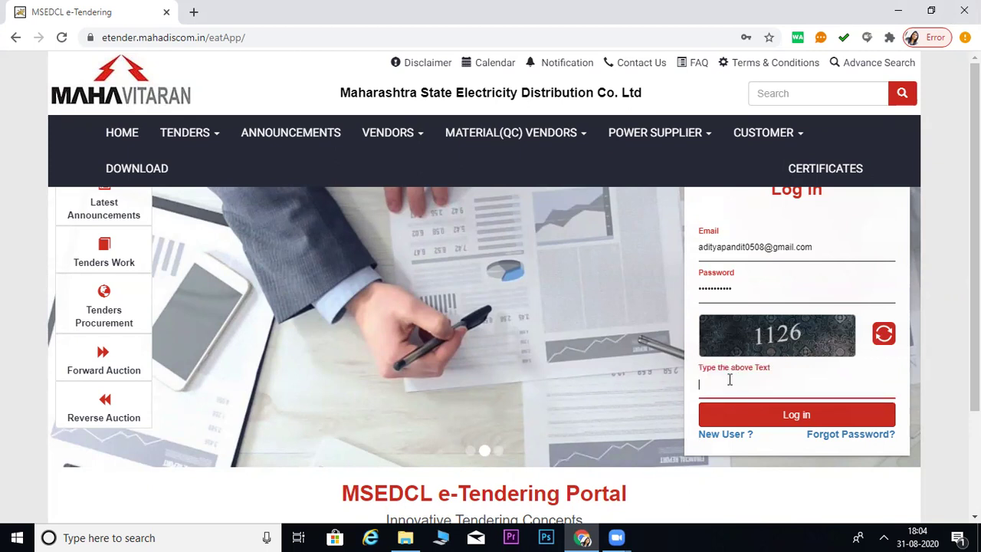
type("1126")
left_click(762, 415)
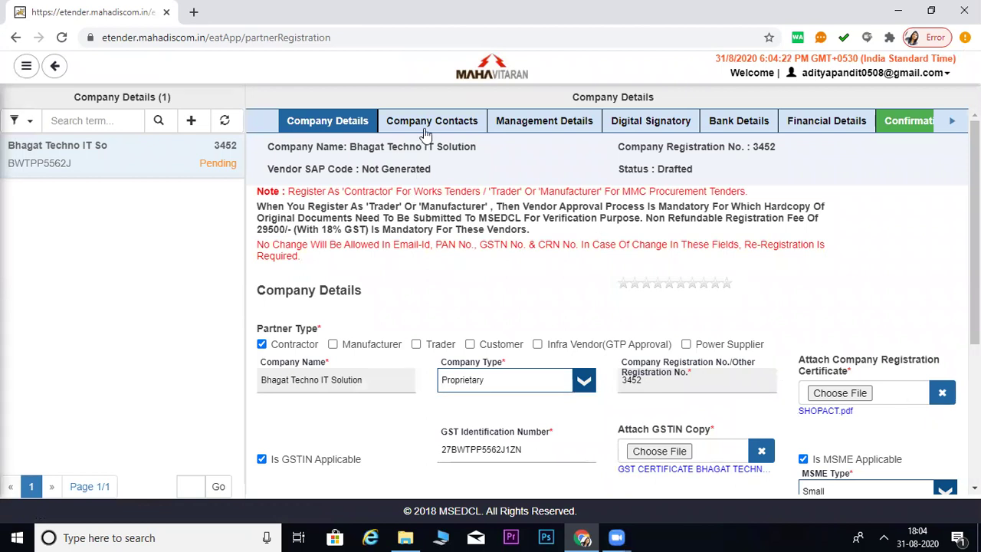
left_click(648, 123)
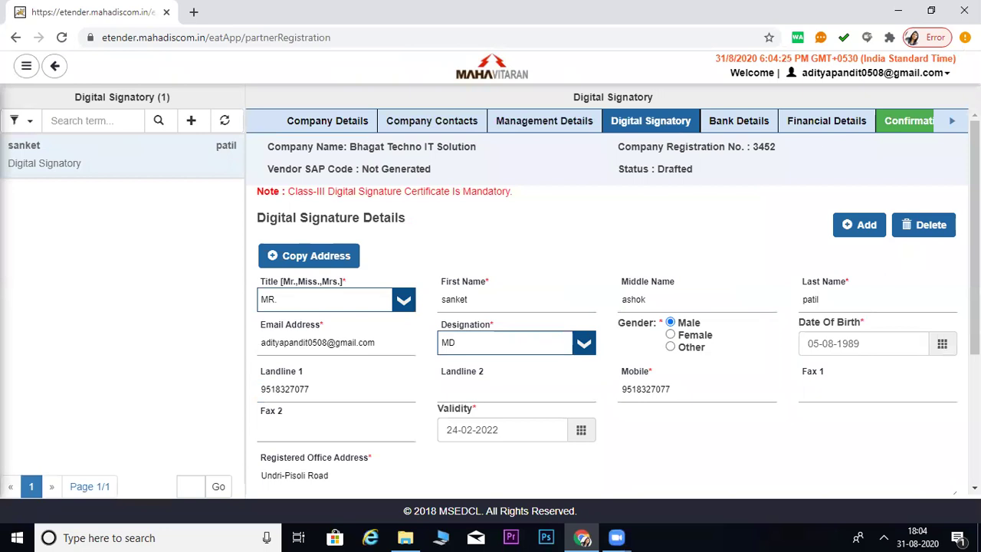
scroll(931, 224, "down", 1)
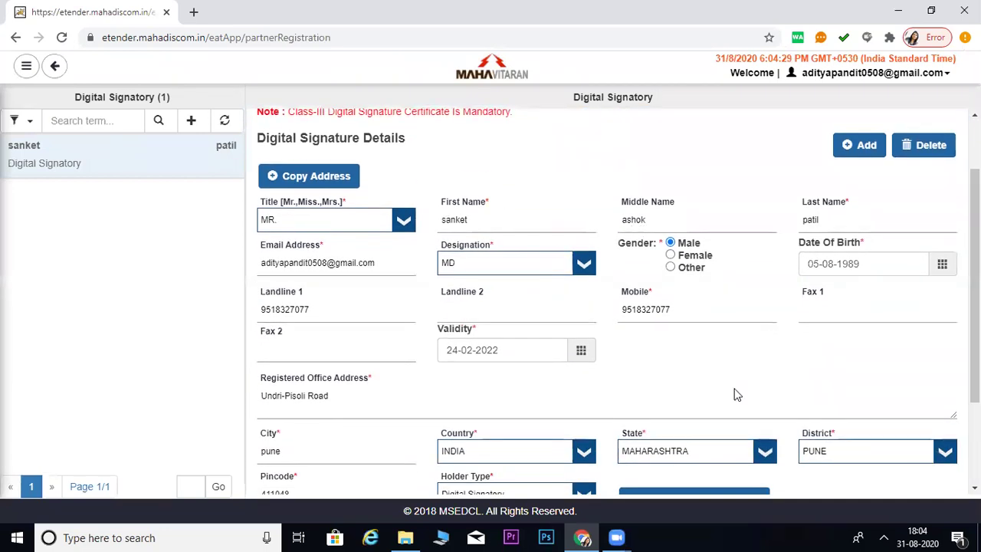
Step: Find and launch ePass2003 Token Manager from Windows search
left_click(201, 537)
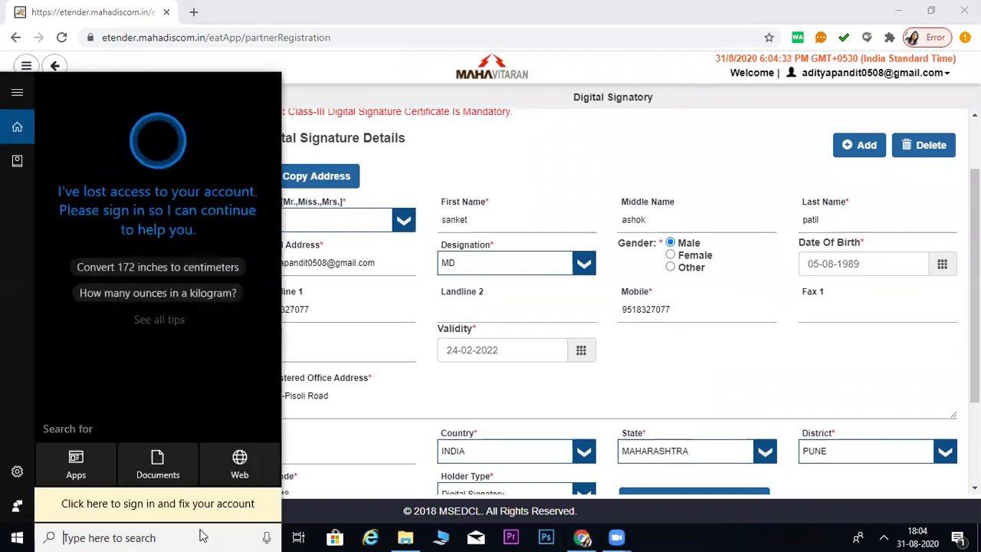
type("epass")
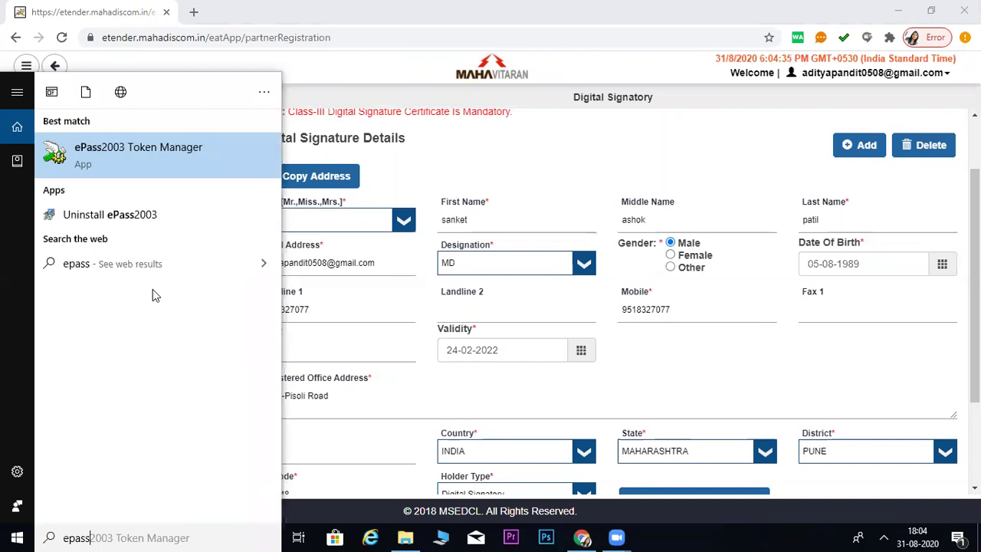
left_click(134, 163)
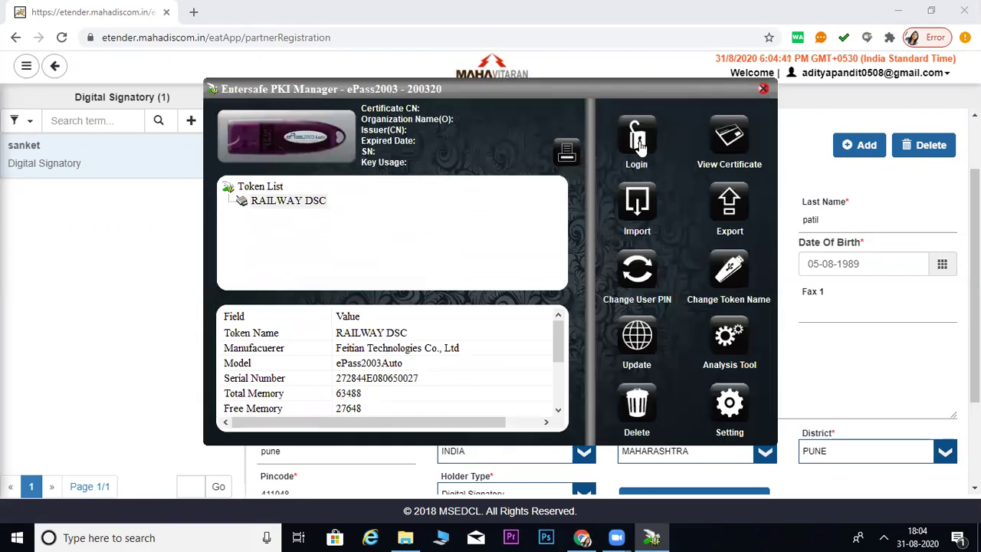
Step: Log in to the RAILWAY token with its PIN, check the certificate details, and return to the portal
left_click(640, 141)
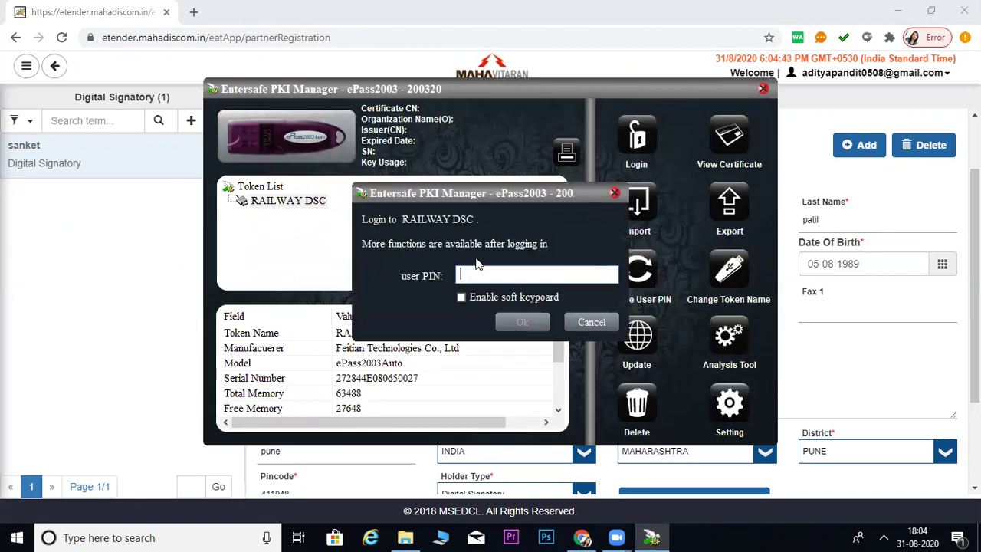
type("********")
key("Return")
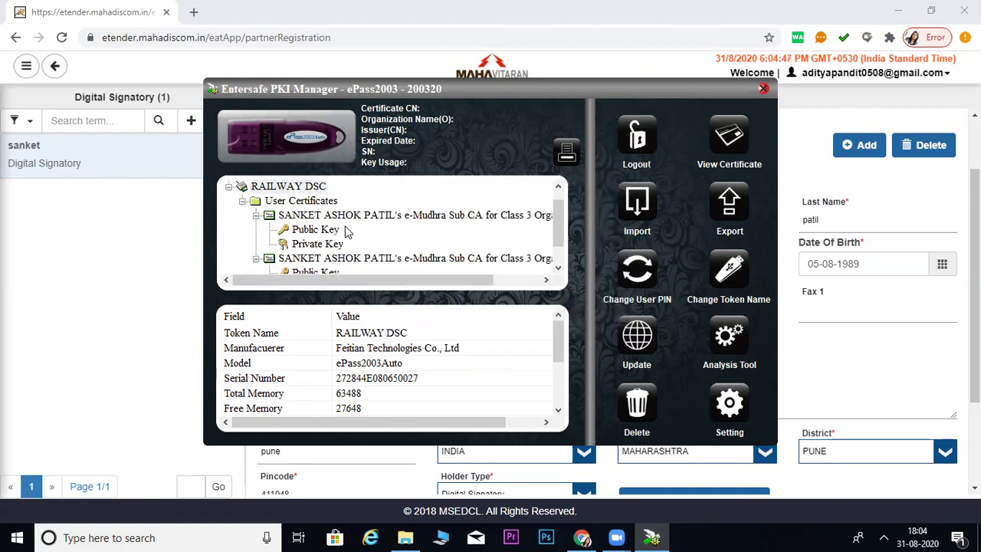
left_click(345, 215)
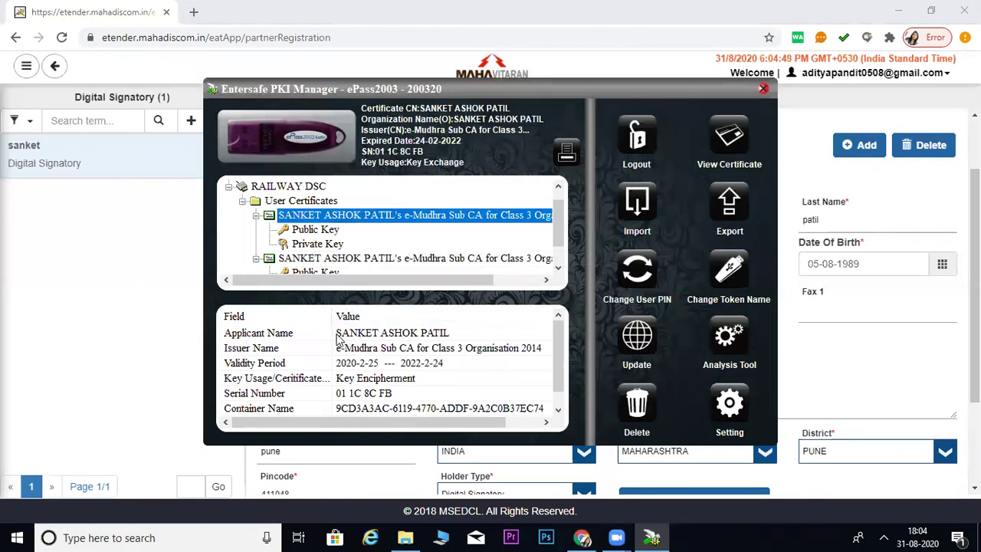
left_click(342, 337)
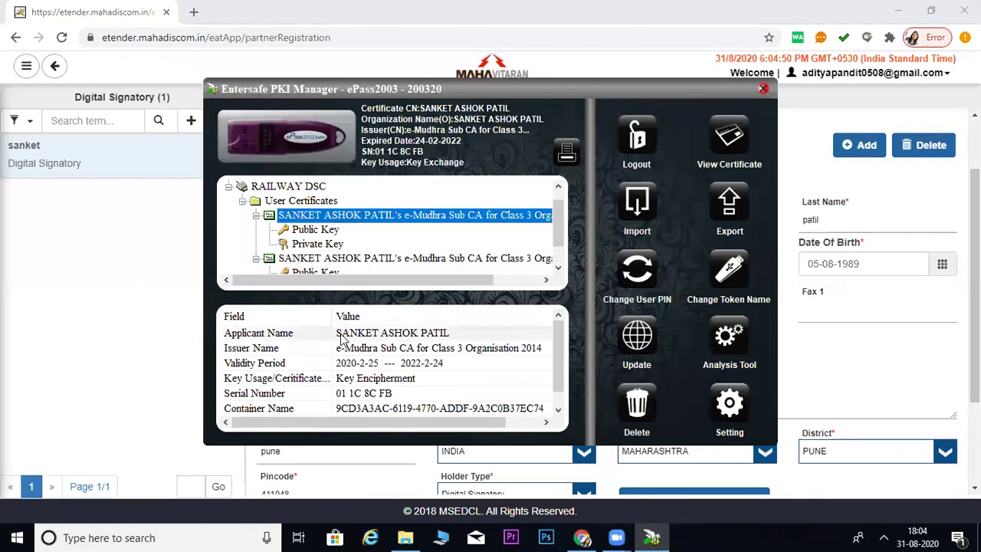
left_click(821, 121)
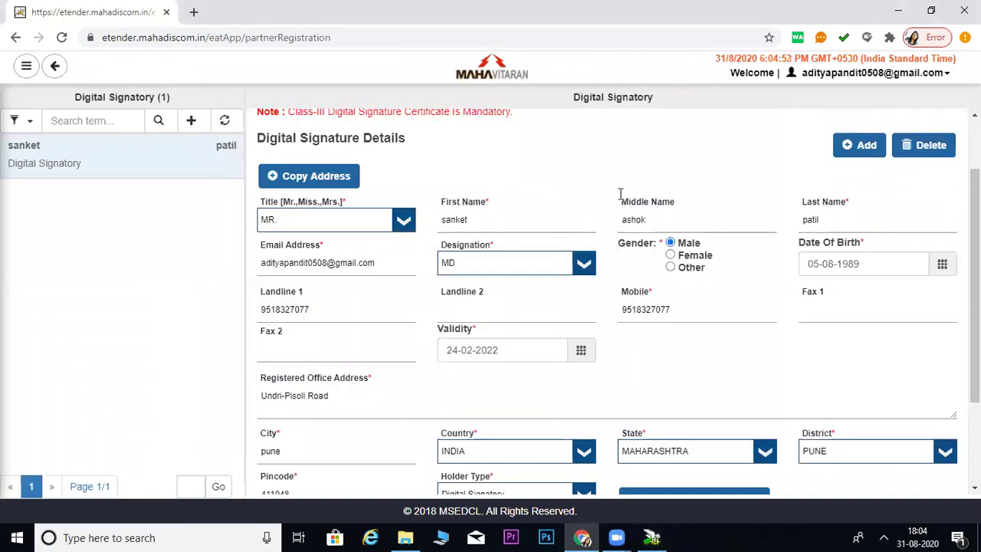
Step: Highlight Class-III in the certificate note, then download the Digital Test Copy PDF
scroll(353, 151, "up", 1)
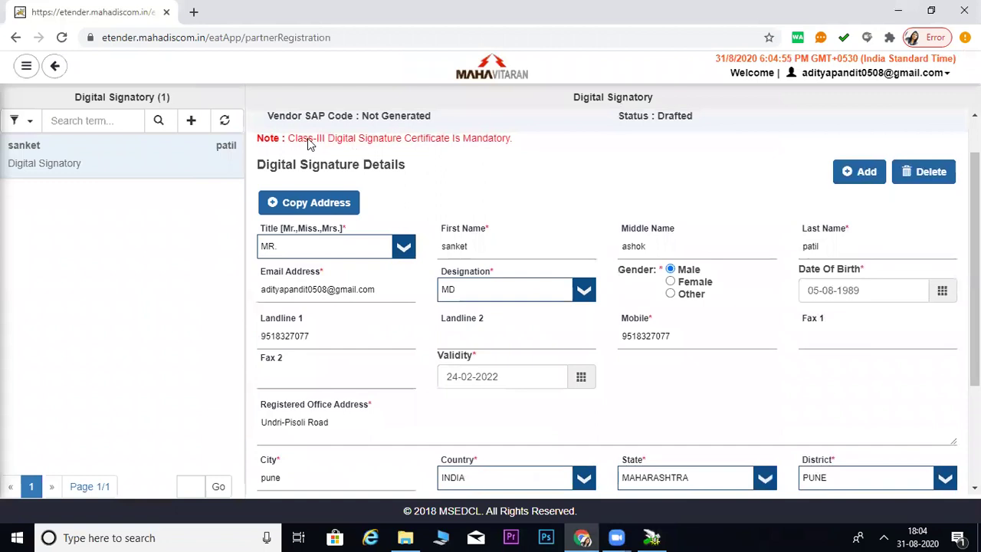
left_click_drag(291, 143, 328, 147)
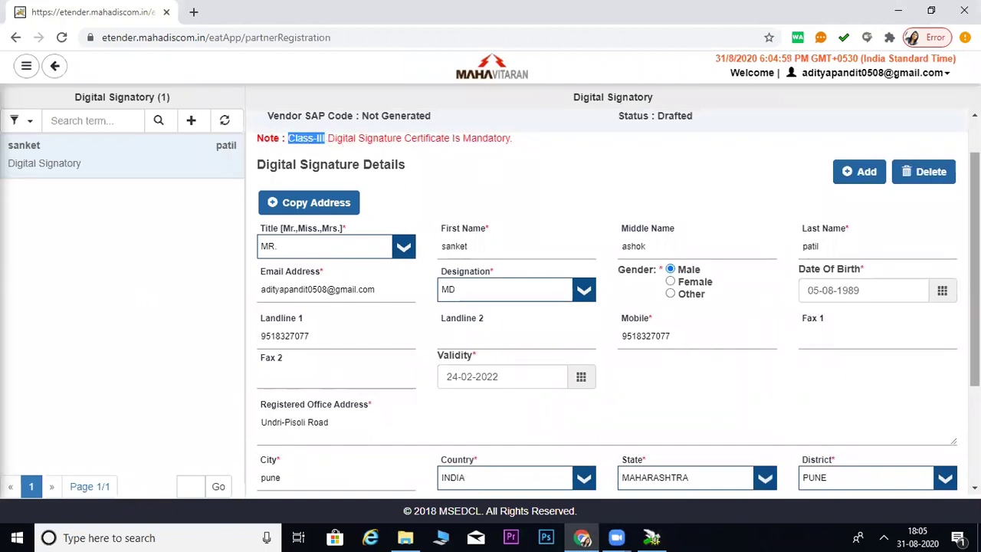
scroll(973, 268, "down", 1)
scroll(974, 268, "down", 1)
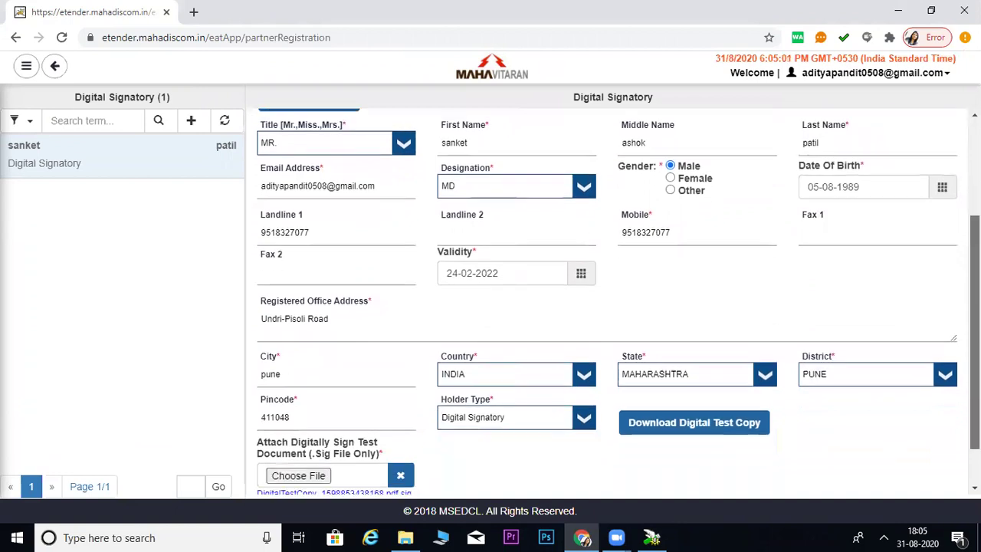
scroll(974, 269, "down", 1)
scroll(618, 301, "down", 1)
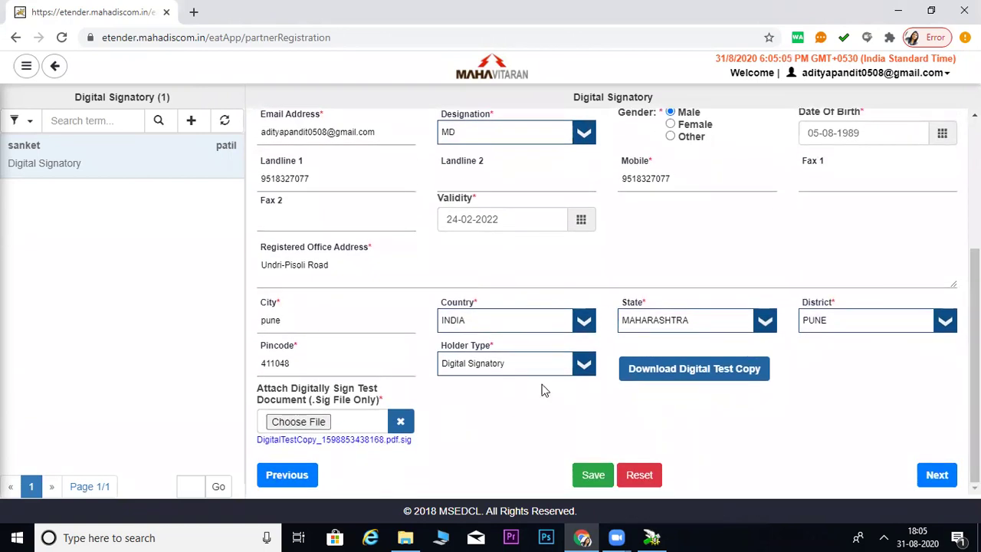
left_click(675, 374)
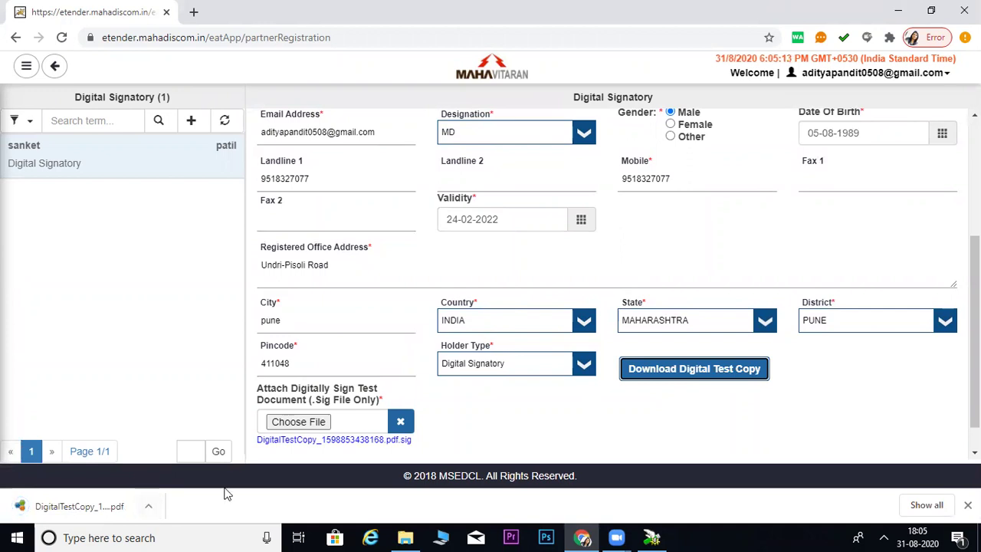
Step: Show DigitalTestCopy_1598877313319.pdf in the downloadnew folder, then minimise Explorer and Chrome
left_click(923, 508)
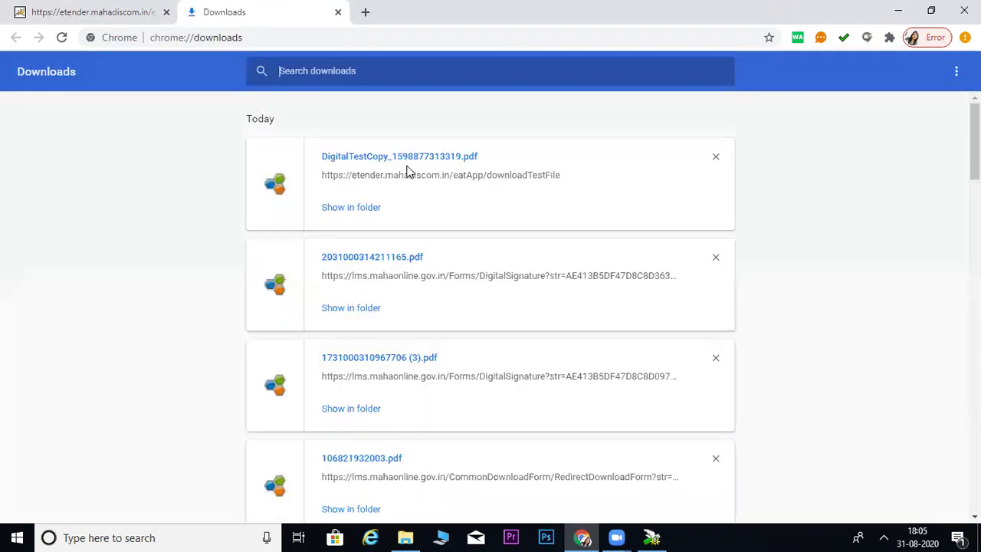
left_click(353, 209)
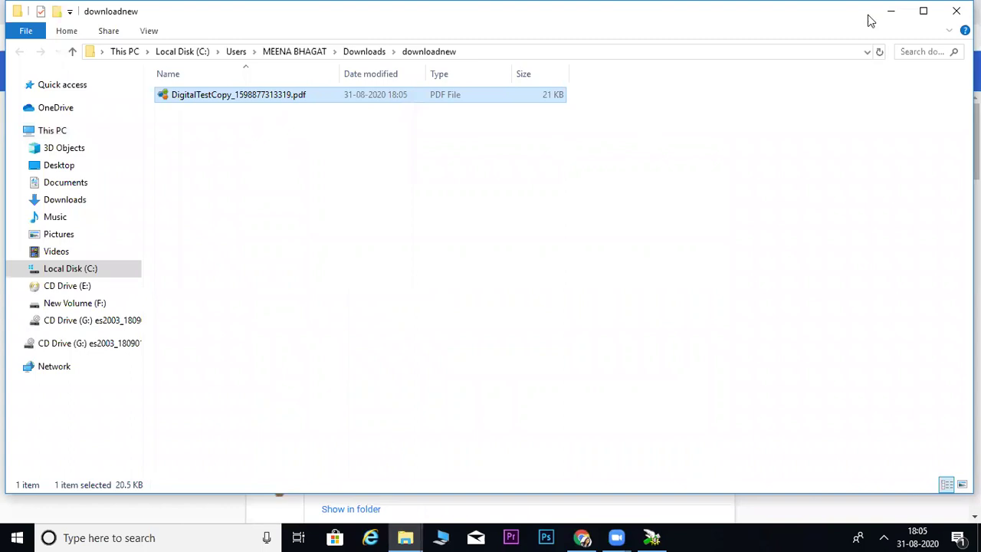
left_click(892, 11)
left_click(893, 12)
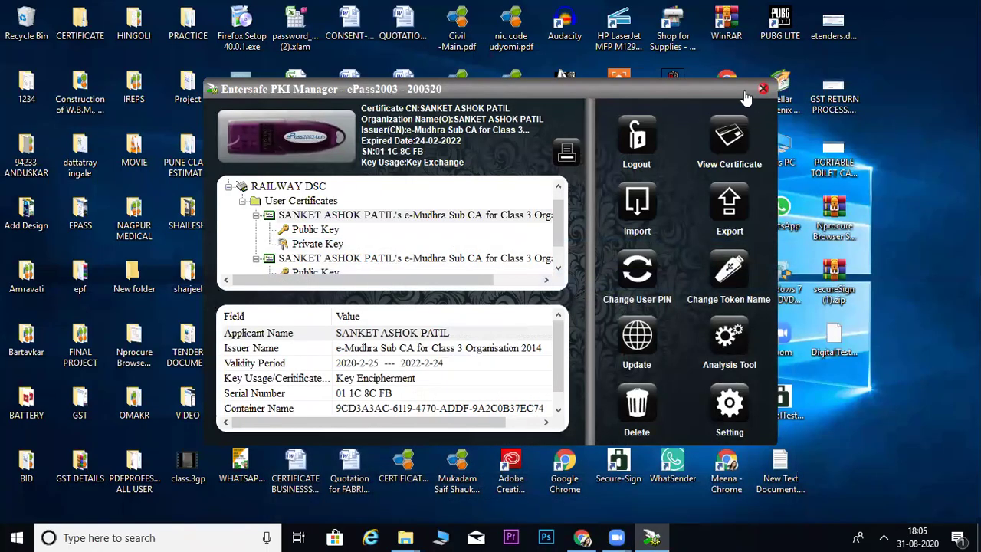
Step: Drag the token manager window left and start MSEB Secure Sign from its desktop icon
left_click_drag(740, 89, 605, 85)
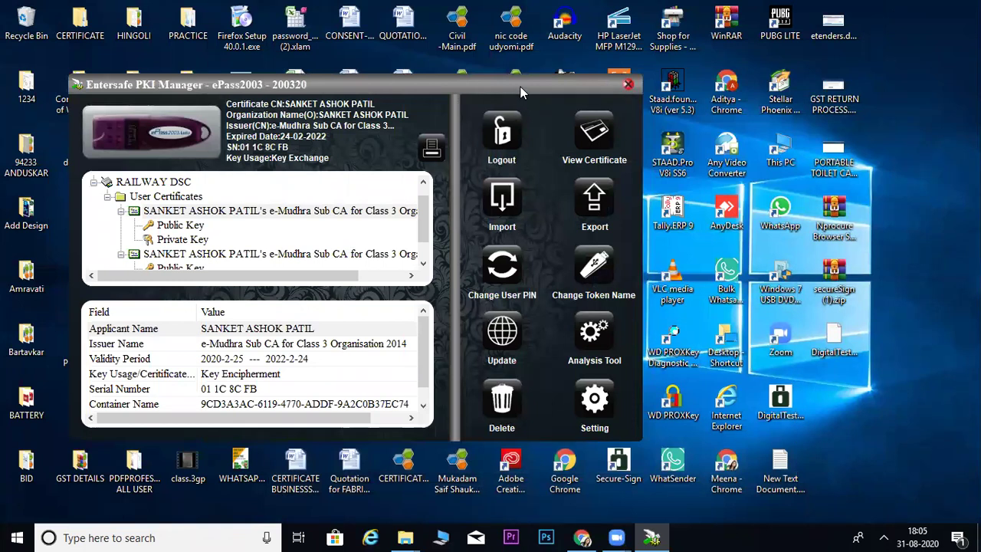
left_click_drag(520, 86, 372, 56)
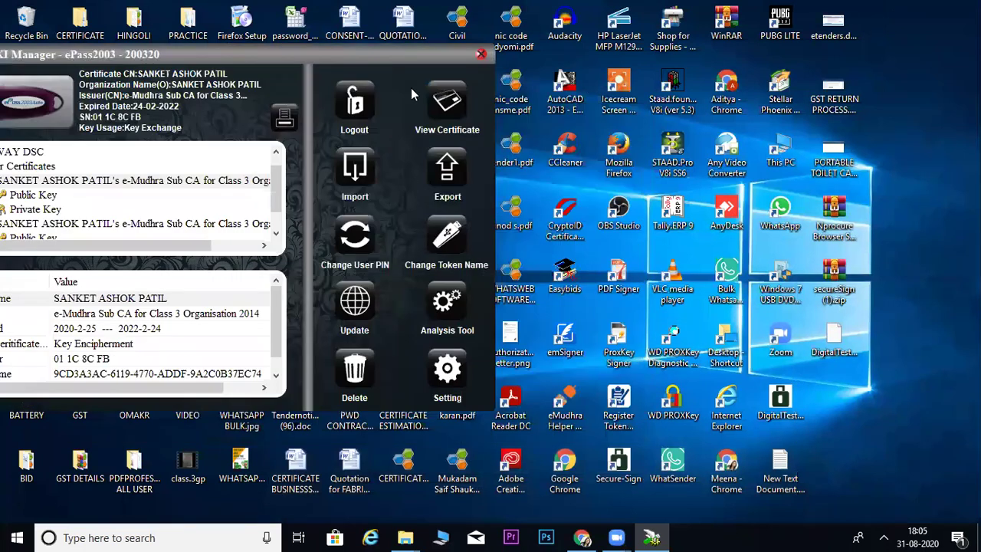
double_click(619, 460)
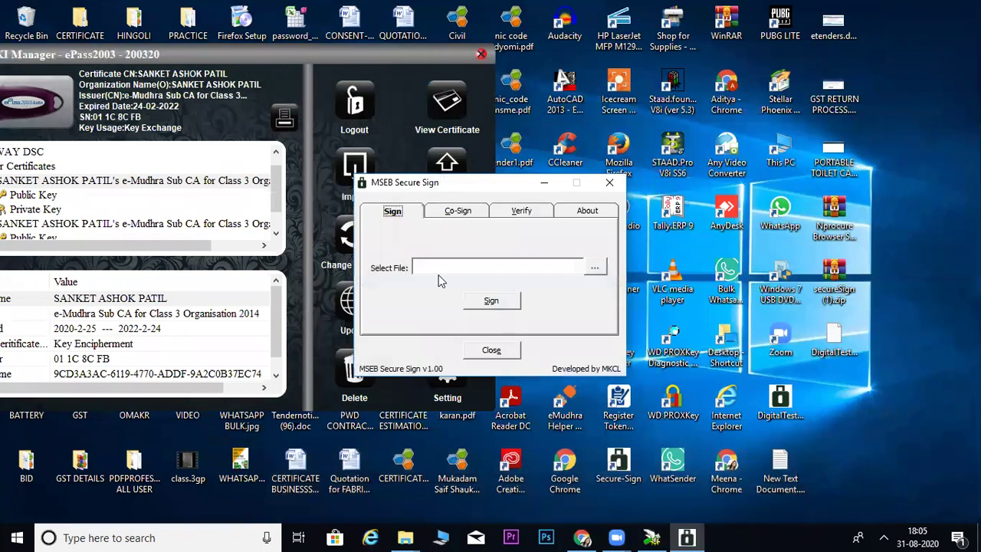
Step: Choose DigitalTestCopy_1598877313319.pdf from Downloads > downloadnew as the file to sign
left_click(594, 266)
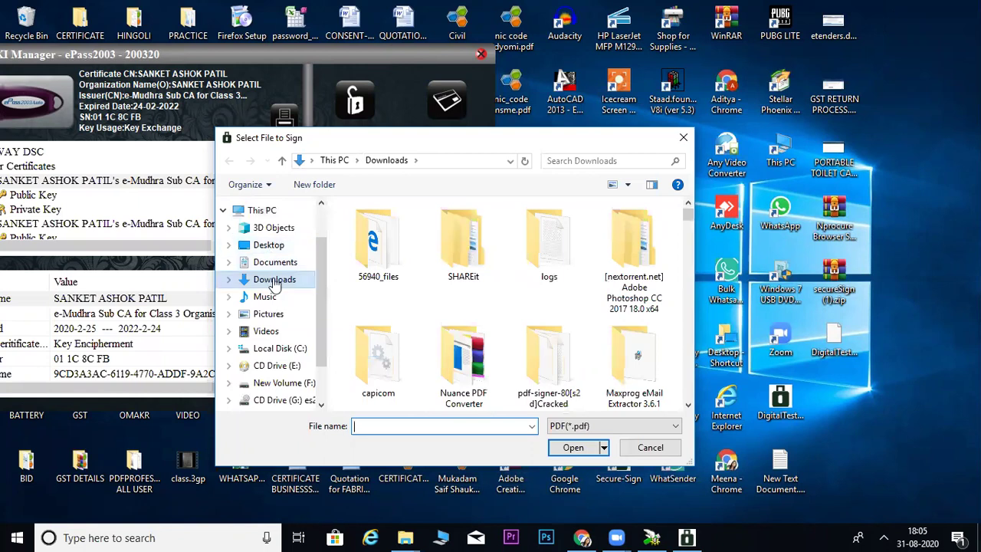
left_click(275, 281)
left_click(374, 261)
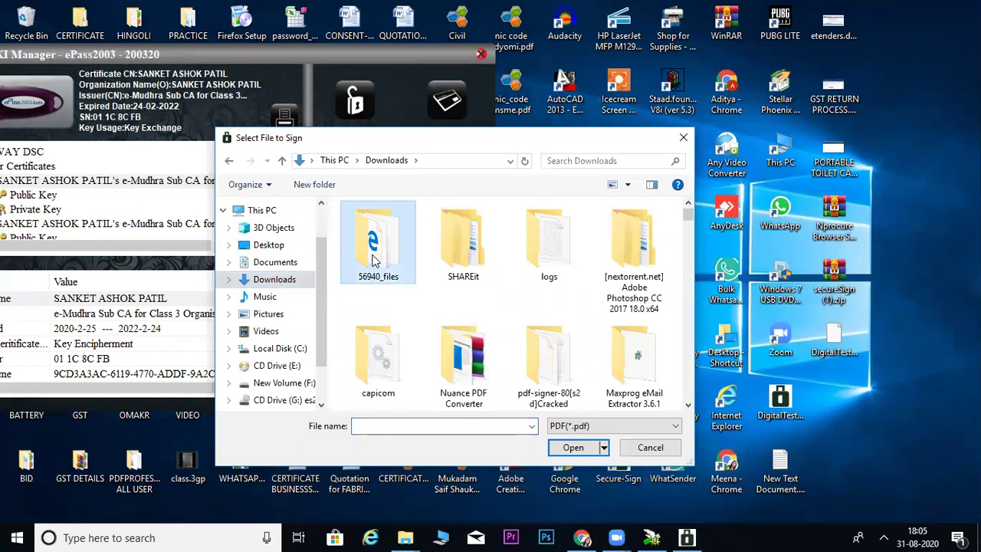
key("d")
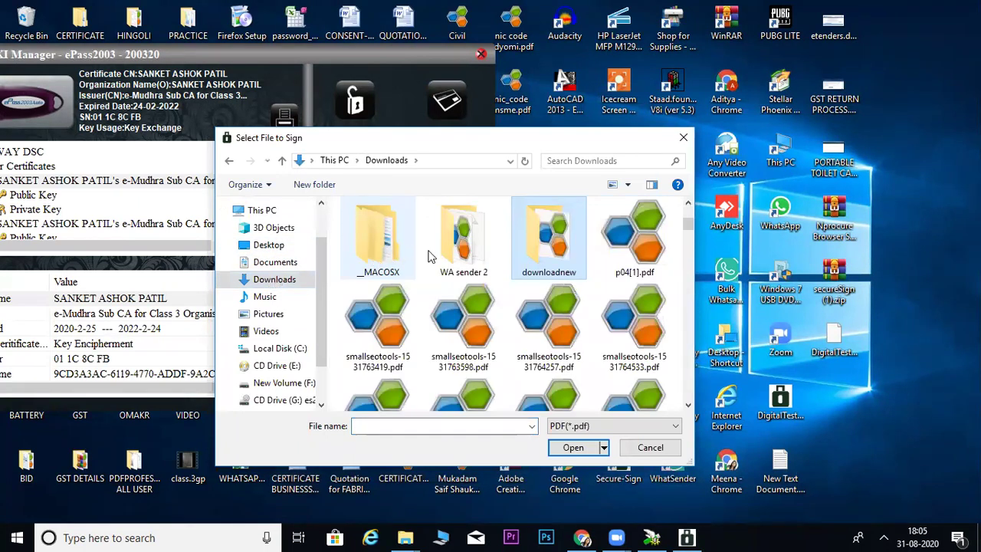
key("0")
scroll(475, 249, "up", 5)
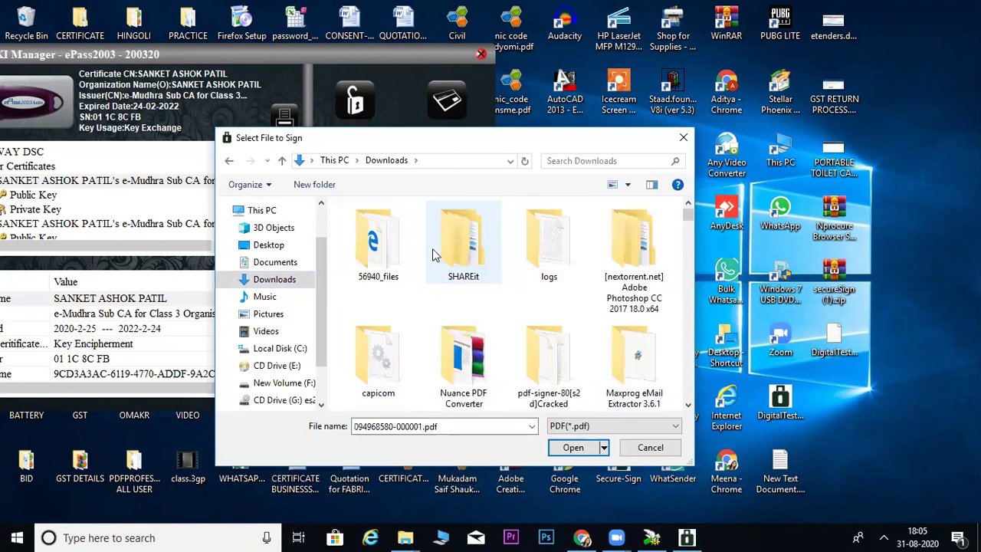
left_click(390, 250)
key("d")
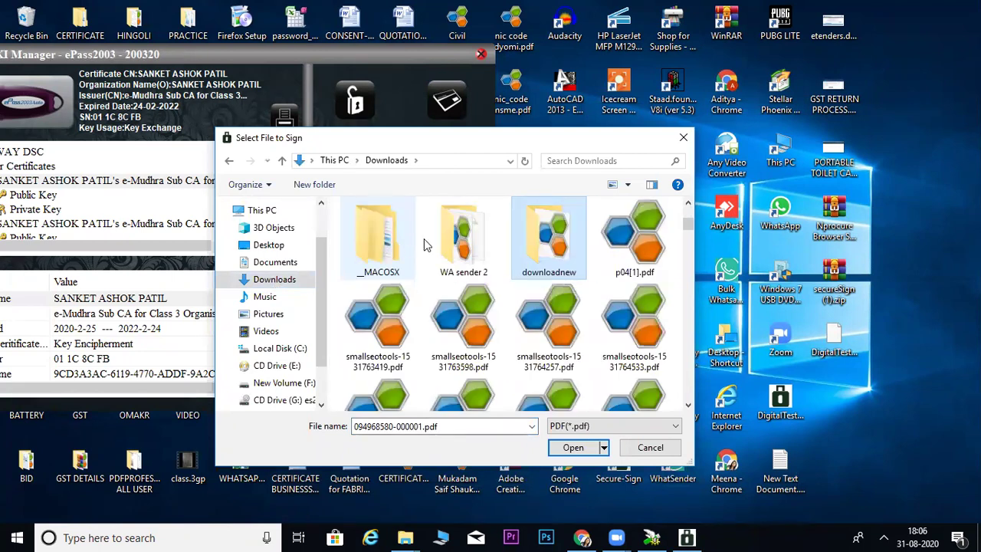
double_click(564, 245)
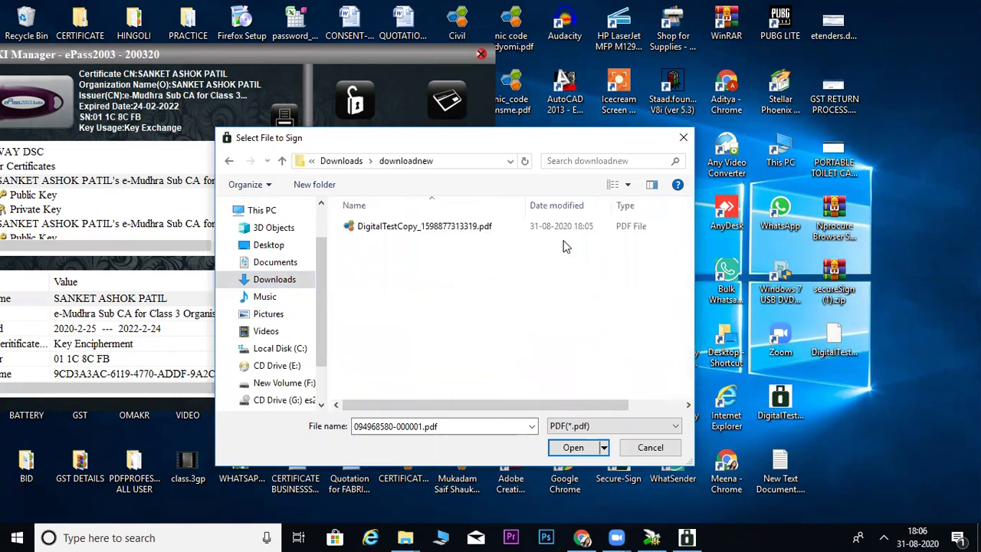
left_click(411, 229)
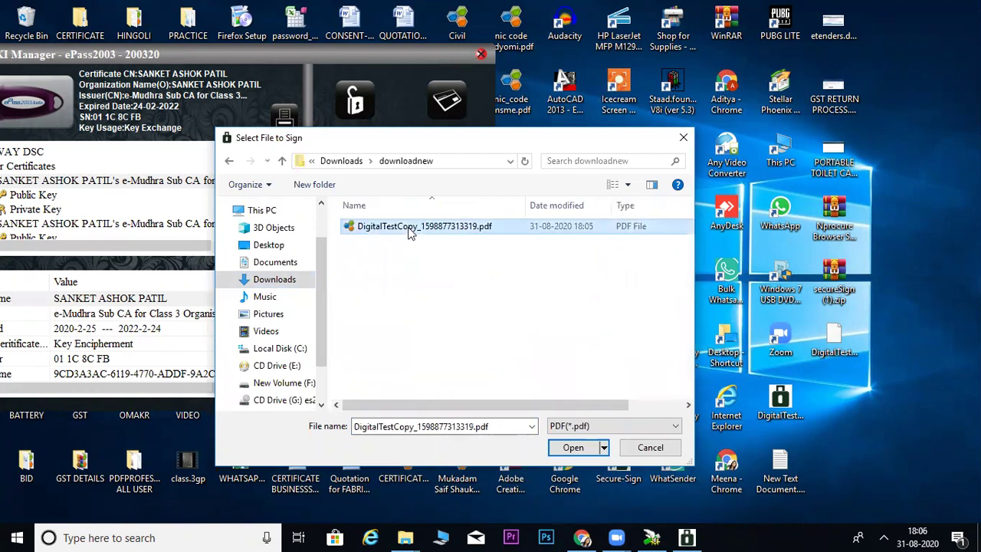
left_click(581, 450)
Step: Sign it with the e-Mudhra certificate and token PIN, creating the .pdf.sig file
left_click(492, 302)
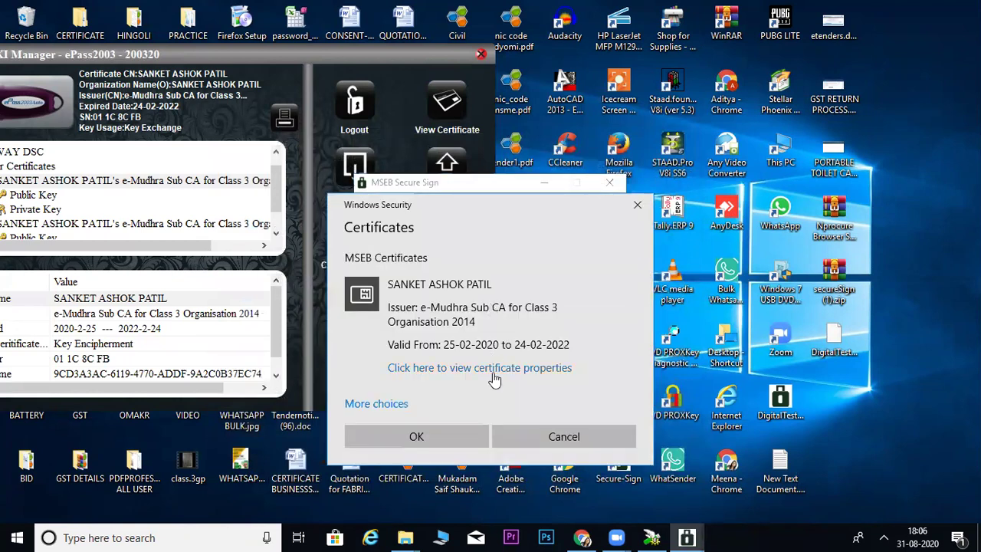
left_click(392, 407)
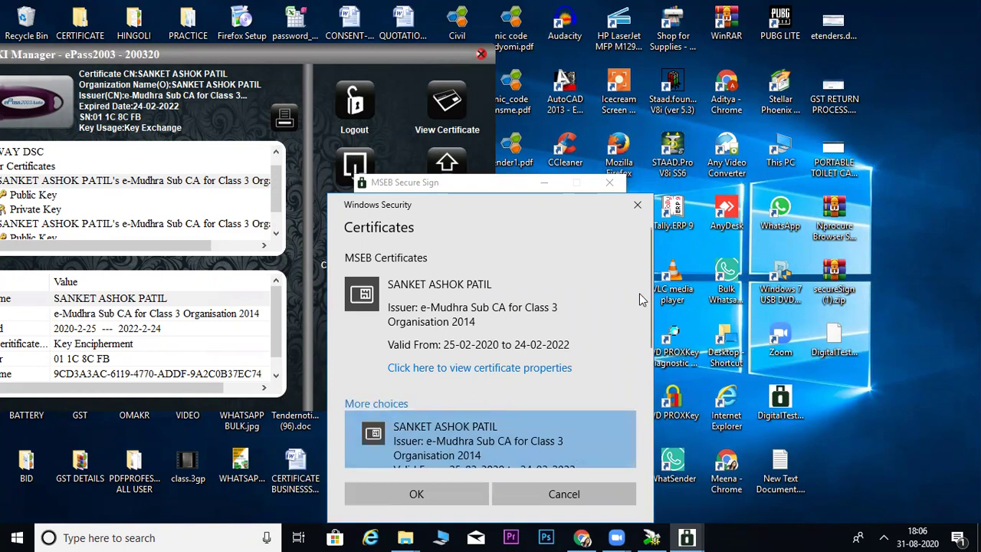
mouse_move(648, 299)
scroll(648, 297, "down", 3)
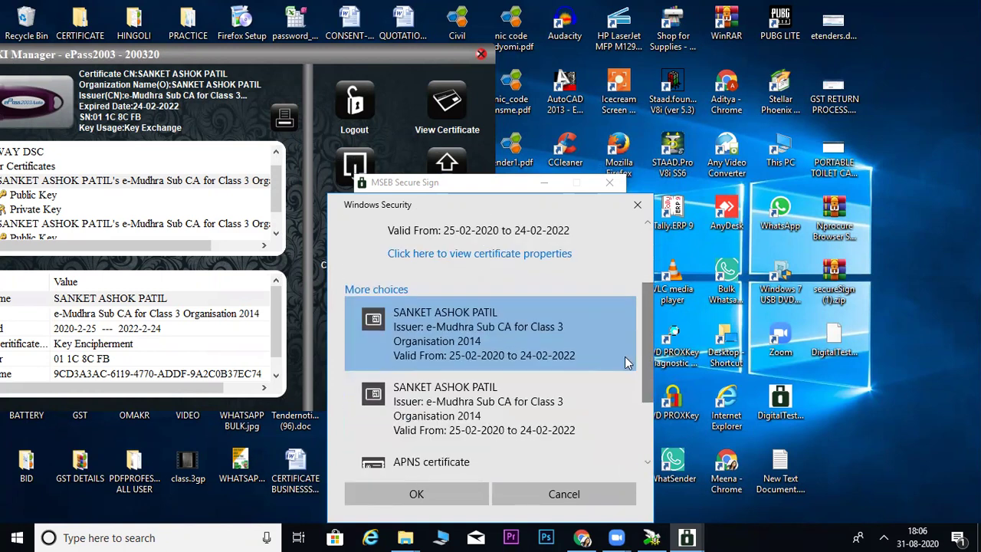
key("Return")
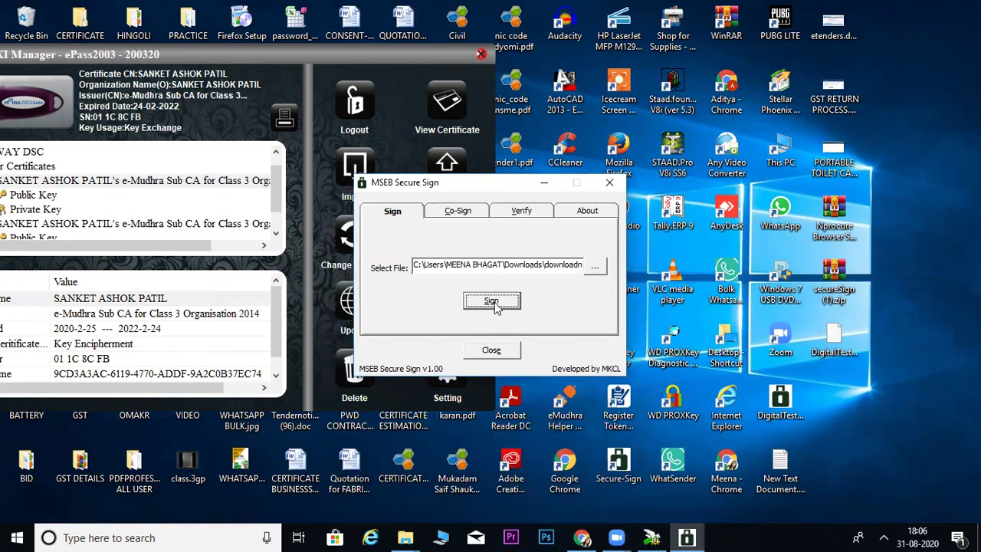
left_click(481, 303)
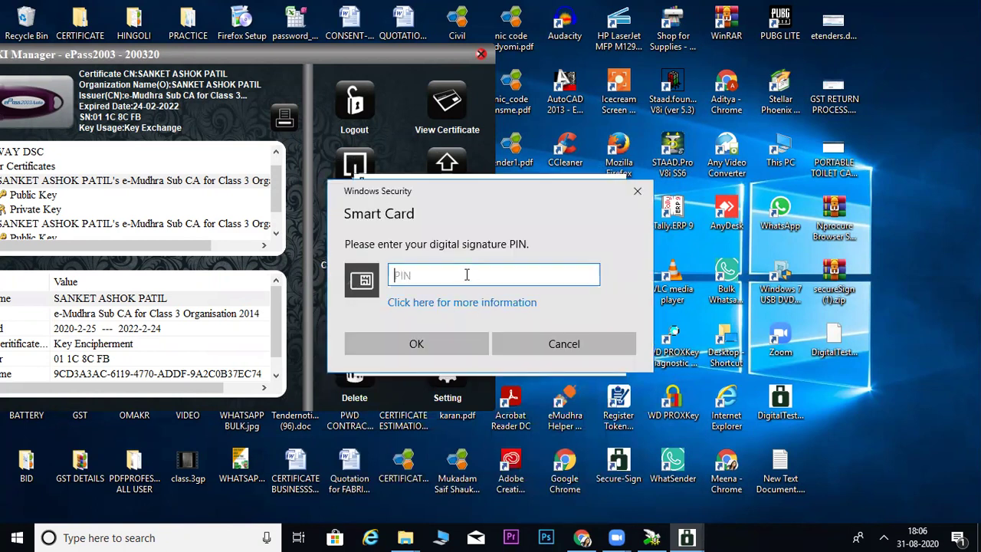
type("••••••••")
key("Return")
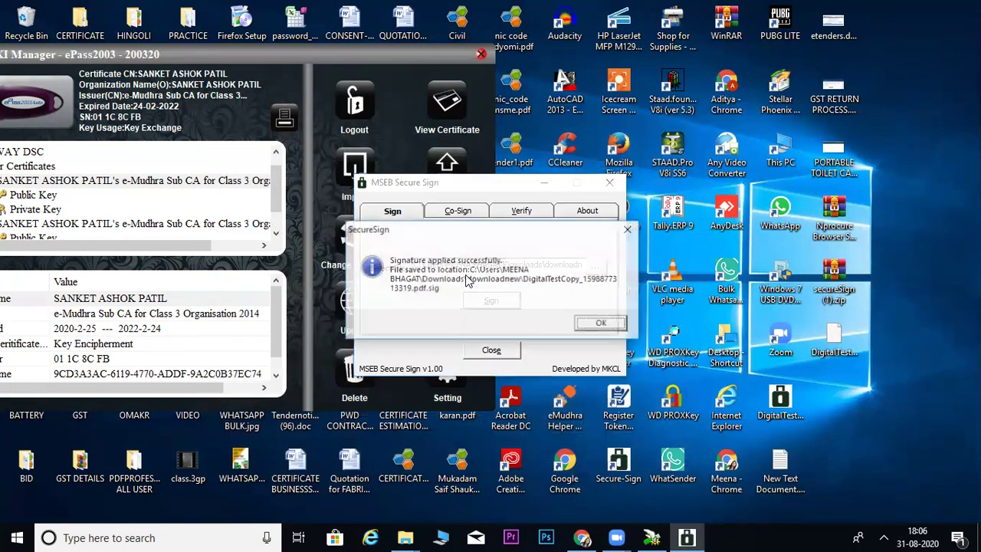
left_click(600, 324)
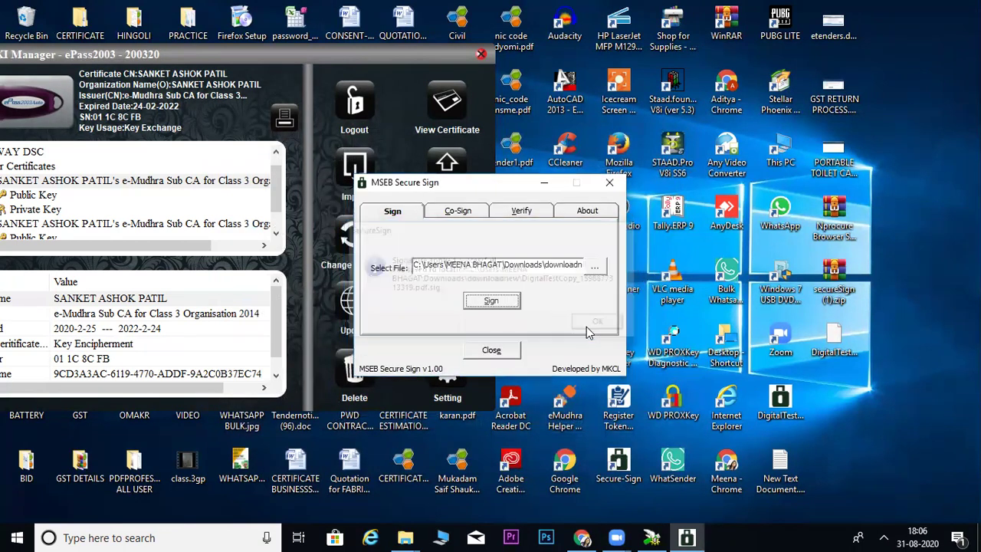
Step: Verify DigitalTestCopy_1598877313319.pdf.sig as untampered, decline viewing it, and close Secure Sign
left_click(523, 212)
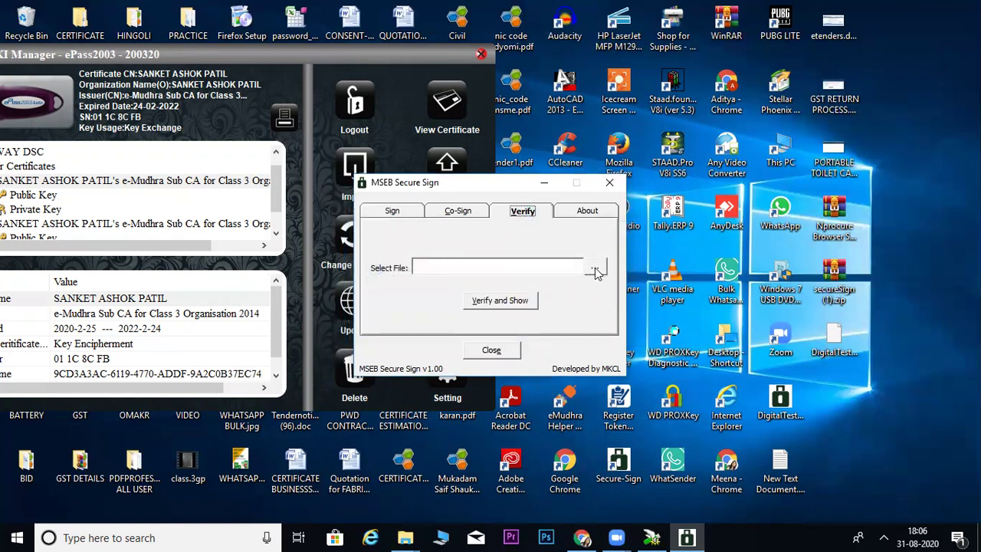
left_click(595, 267)
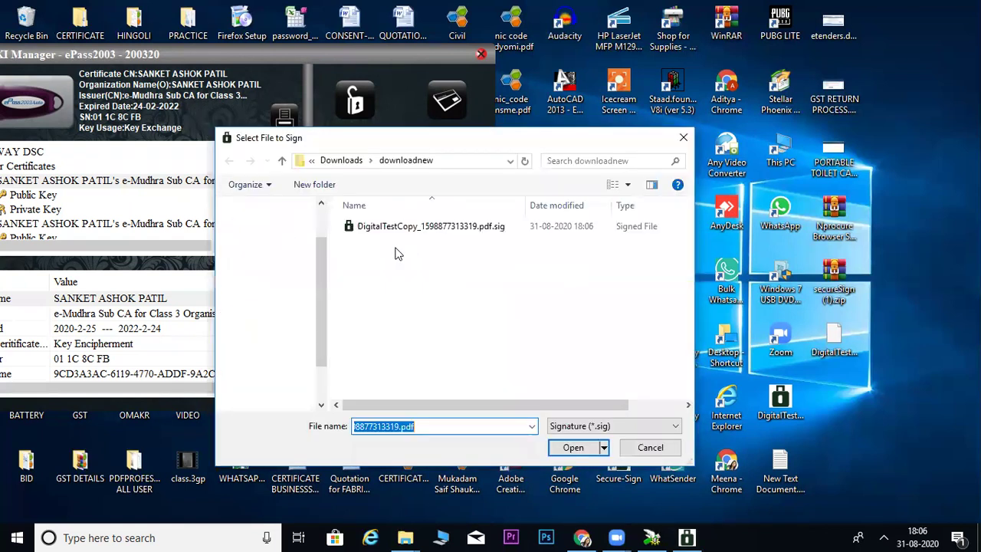
left_click(404, 225)
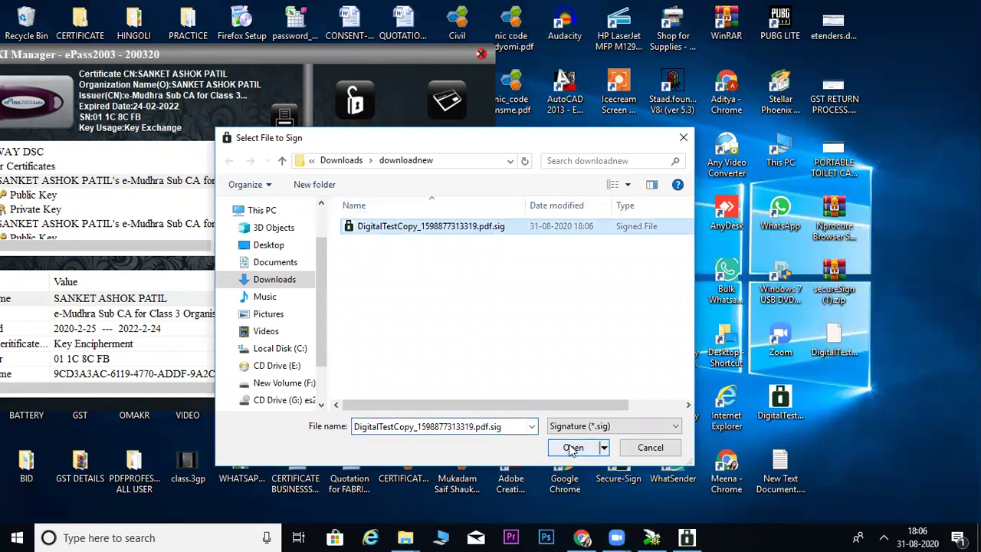
left_click(572, 448)
left_click(502, 306)
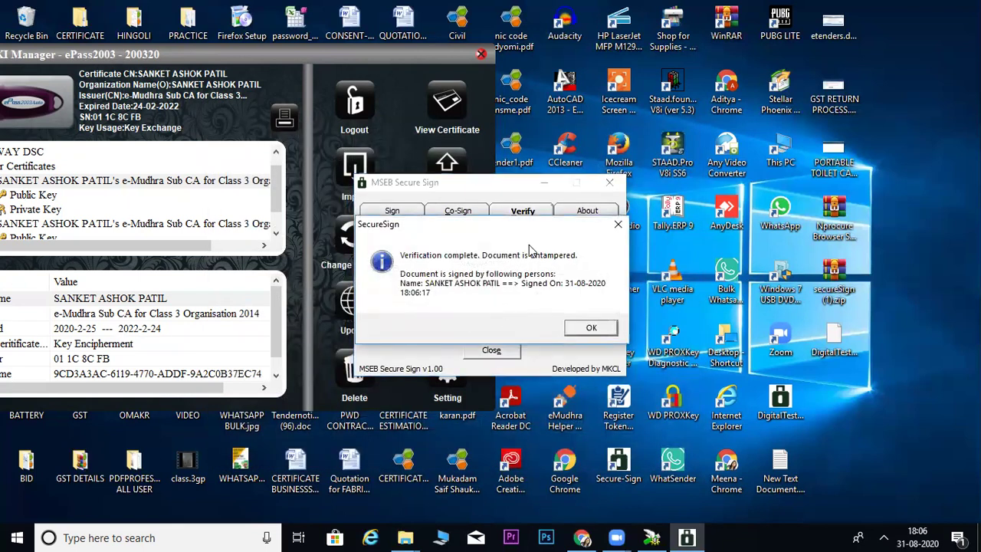
left_click(618, 224)
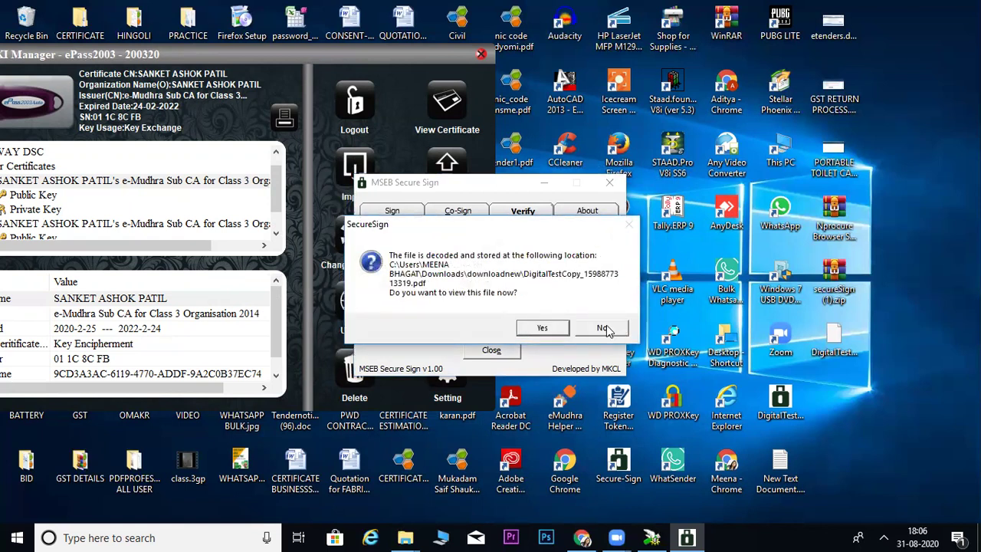
left_click(604, 328)
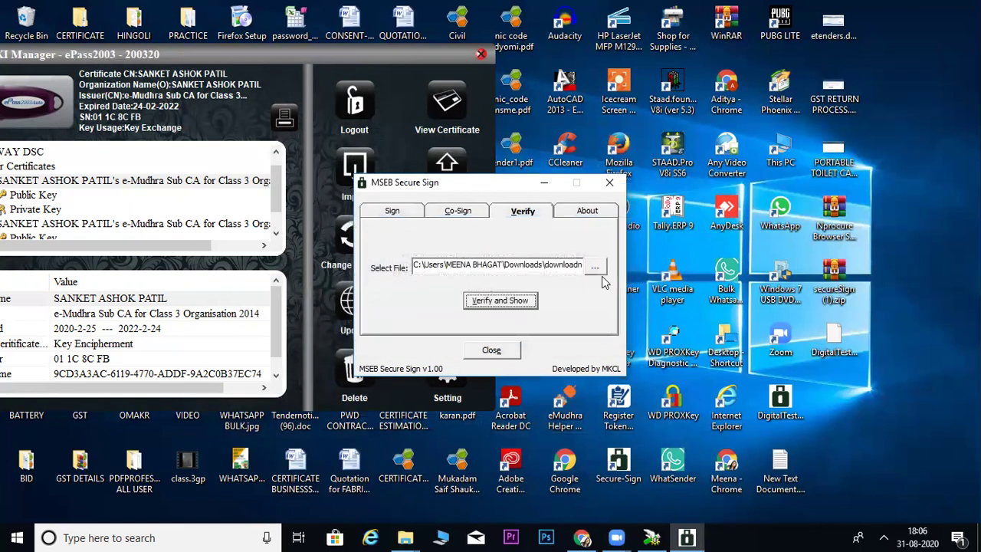
left_click(610, 185)
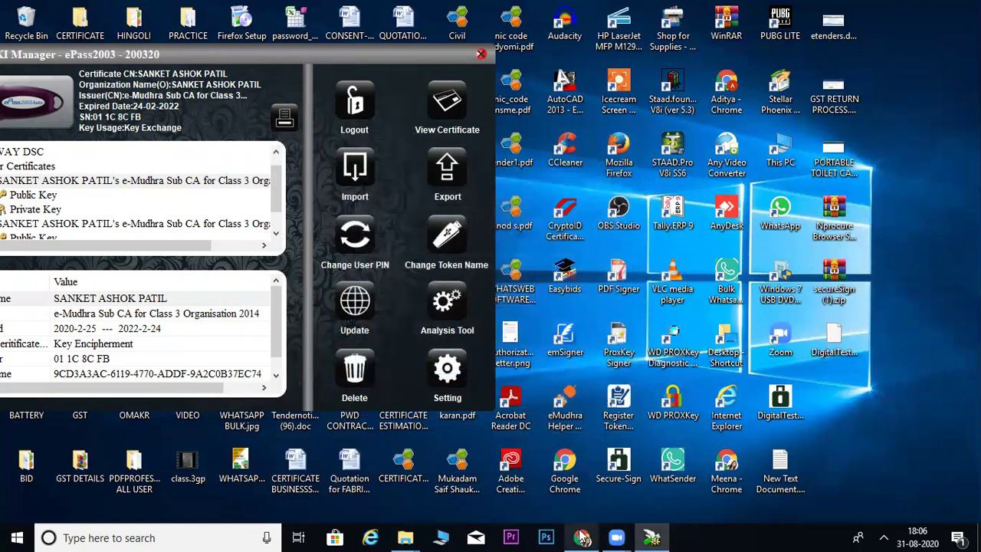
Step: Return to the e-tender form and search the upload dialog for the Downloads folder
left_click(583, 538)
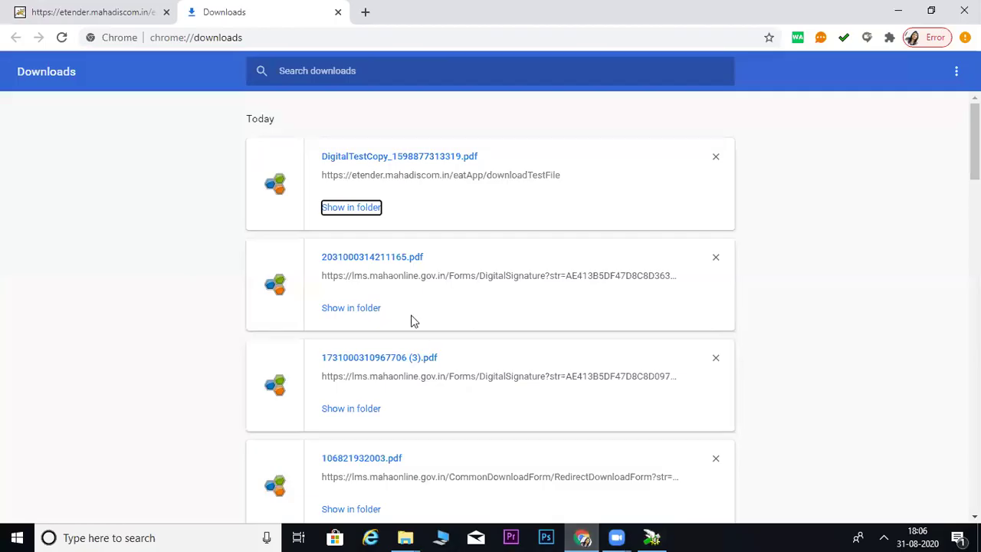
left_click(92, 11)
left_click(301, 423)
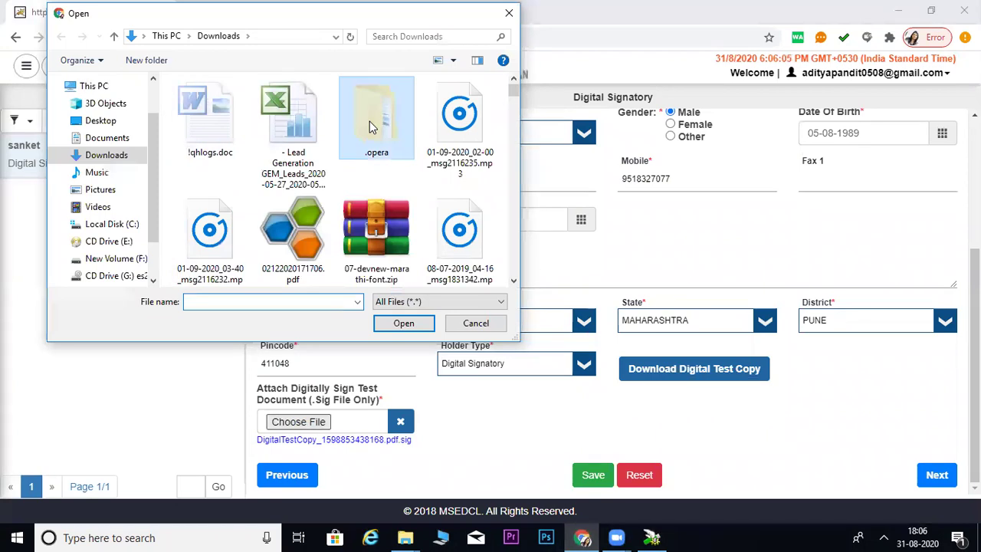
left_click(369, 121)
type("downloadECRExcel (1).xls")
scroll(220, 119, "down", 5)
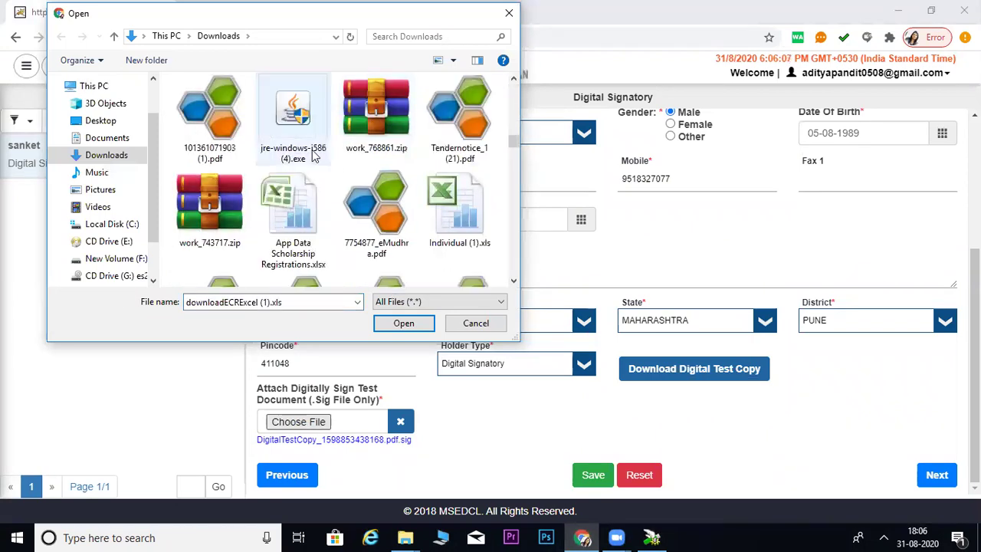
left_click(220, 119)
type("dow")
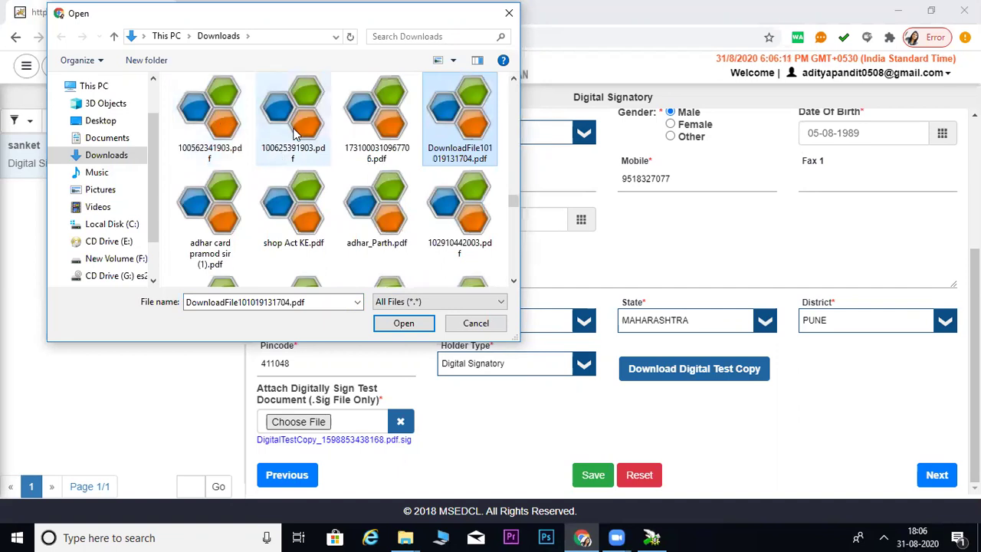
scroll(298, 134, "down", 3)
type("downloadECRExcel.xls")
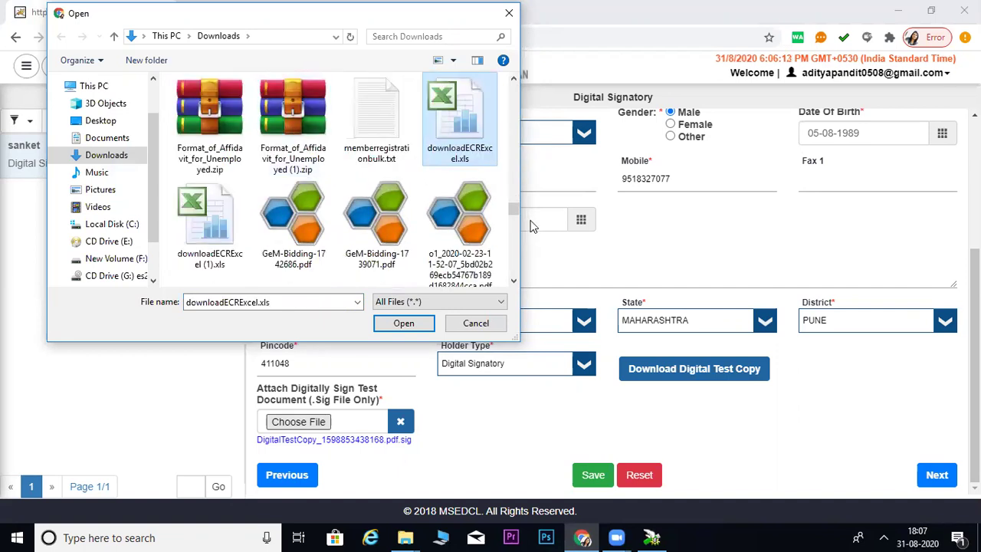
Step: Open downloadnew and attach DigitalTestCopy_1598877313319.pdf.sig as the signed test document
left_click_drag(516, 204, 513, 84)
scroll(381, 223, "down", 1)
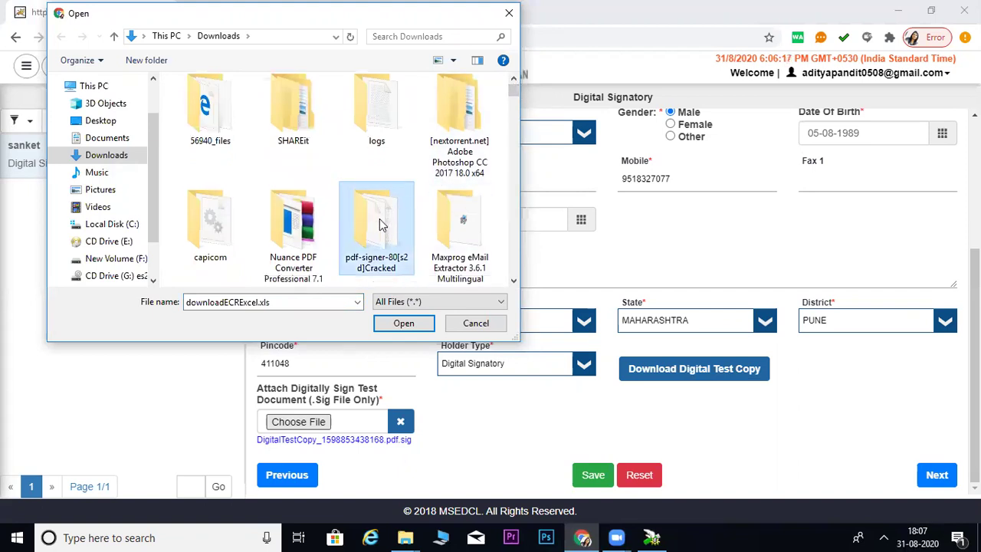
scroll(381, 223, "down", 2)
scroll(381, 223, "down", 2)
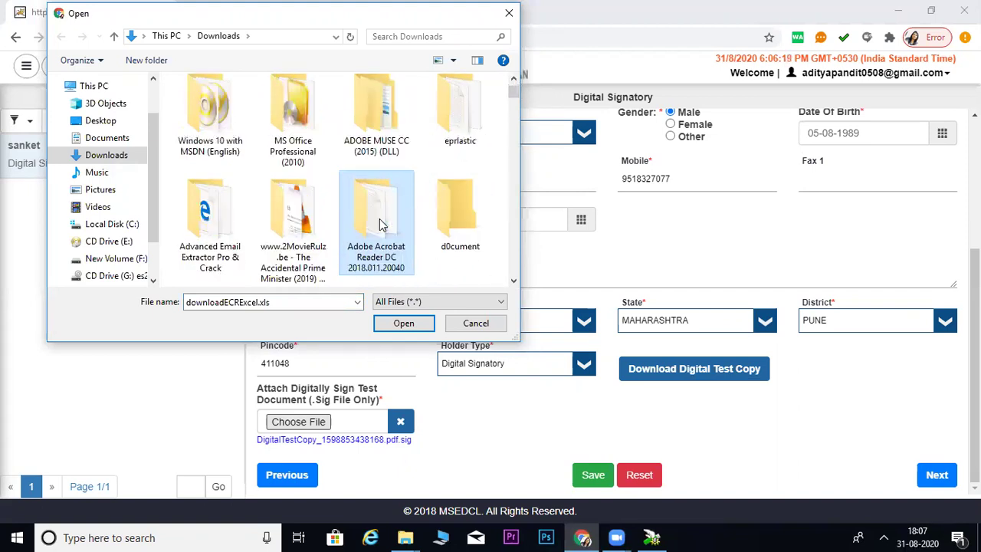
scroll(381, 223, "down", 2)
scroll(381, 223, "down", 2)
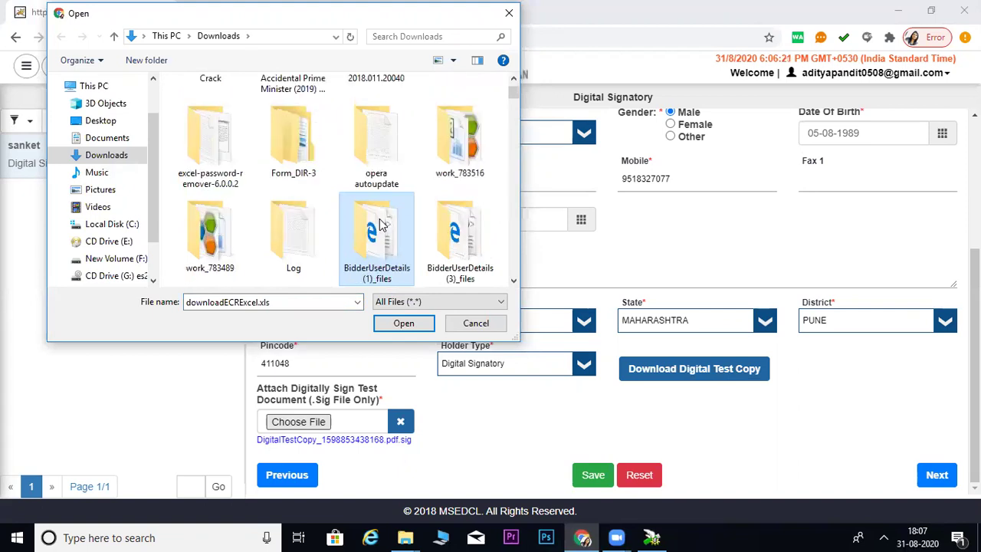
scroll(381, 223, "up", 2)
scroll(382, 223, "up", 4)
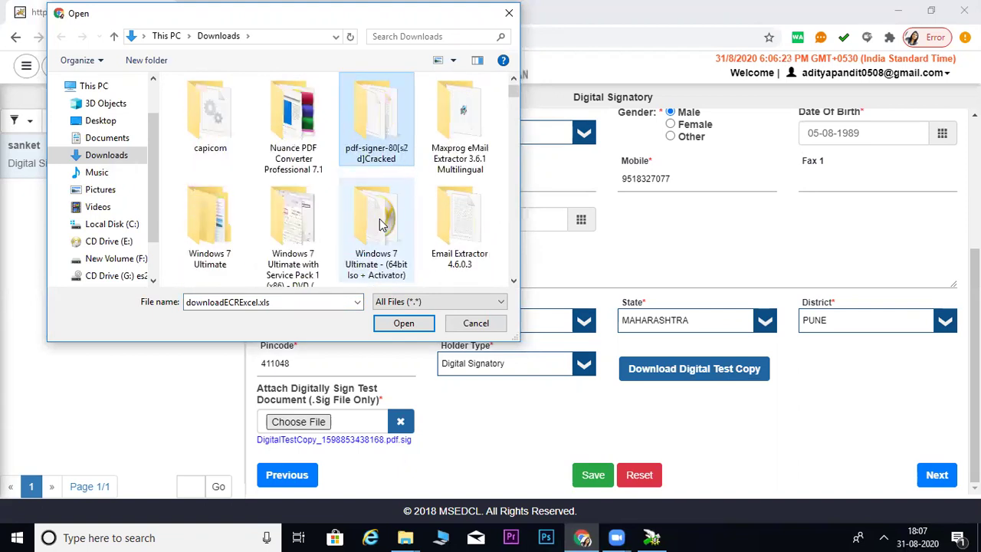
key("Left")
key("Left")
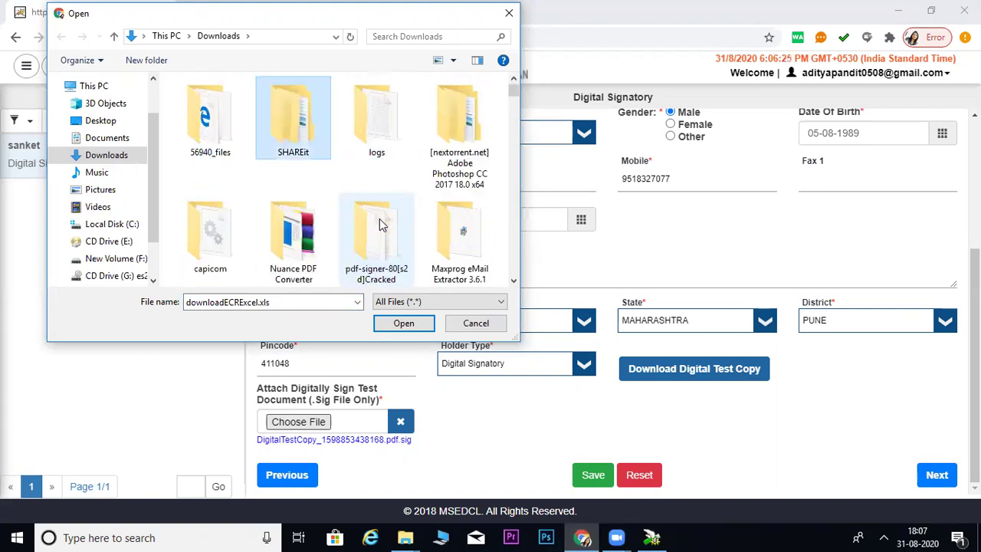
key("d")
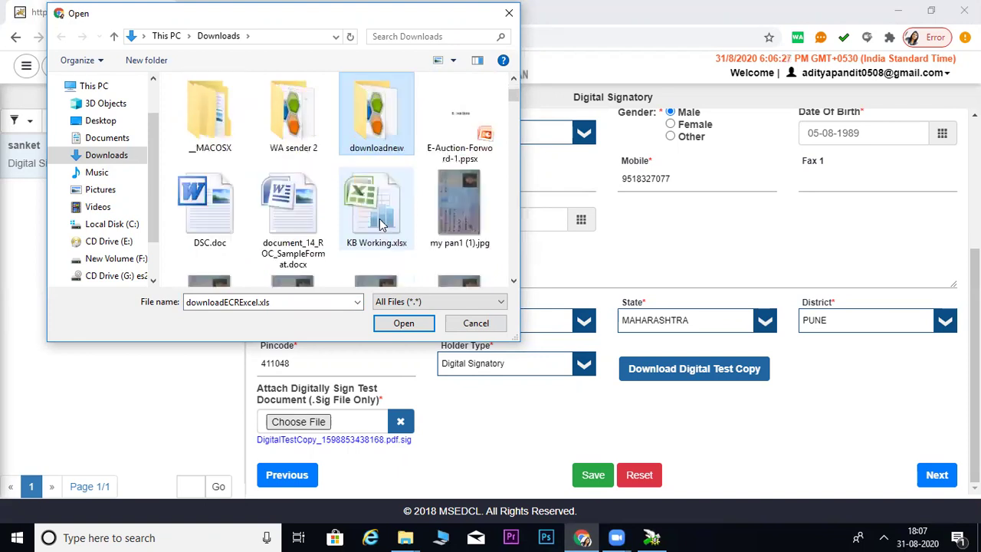
double_click(391, 125)
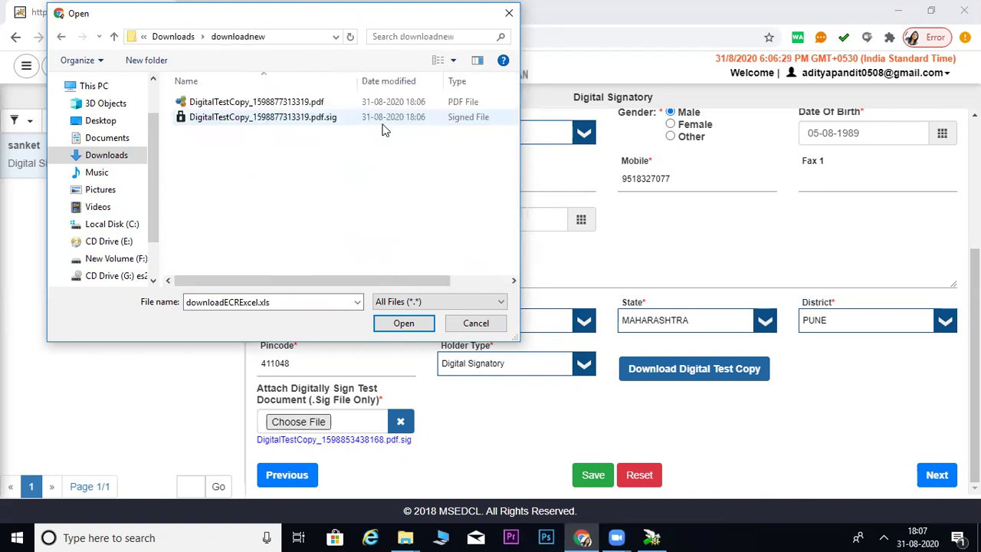
double_click(330, 119)
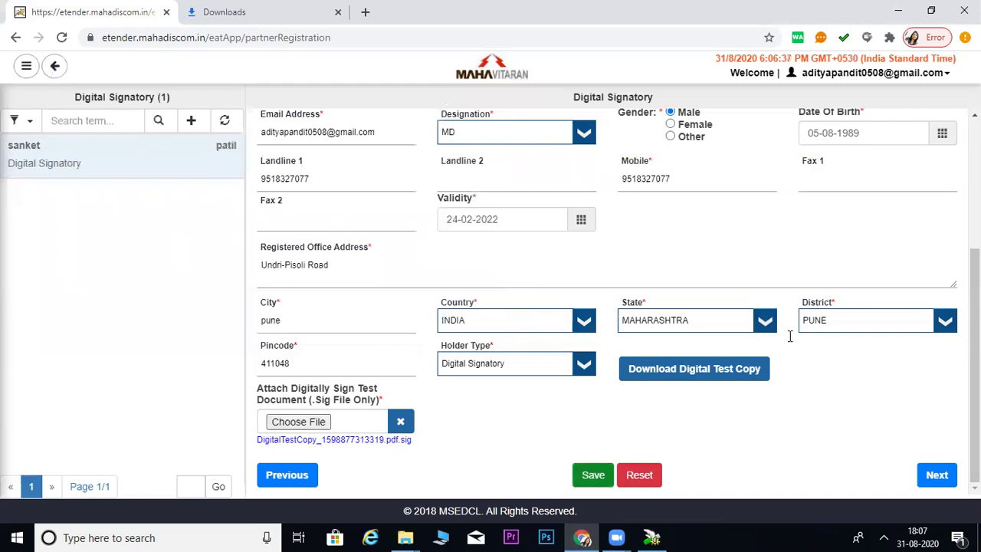
Step: Save the Digital Signatory record with its attached .sig, then go Next to Bank Details
key("Return")
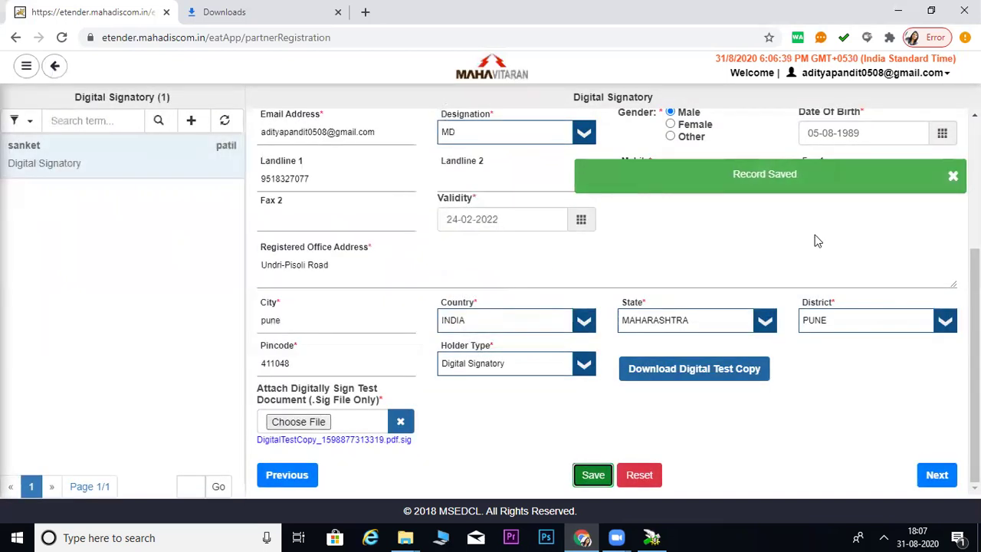
left_click(938, 476)
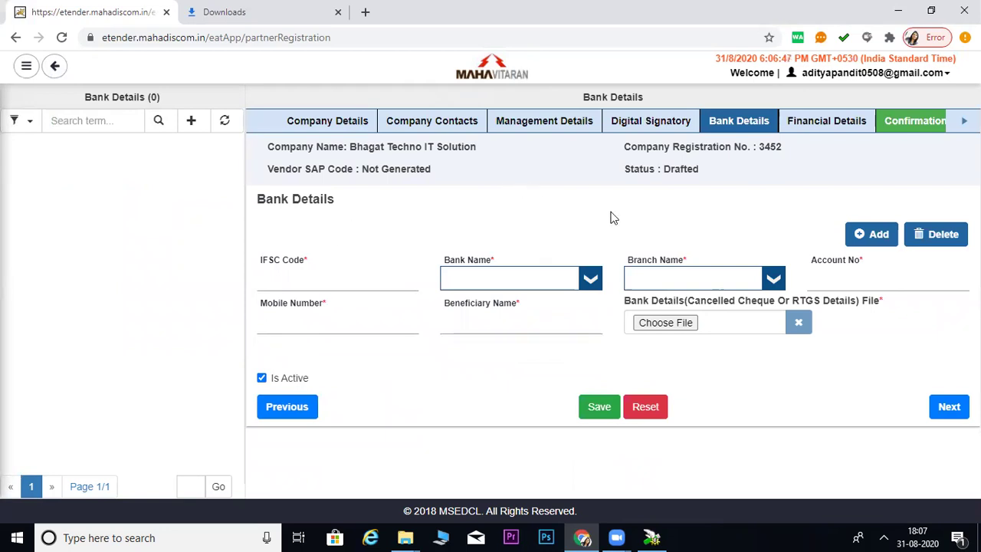
Step: View Financial Details, try Confirmation, and close the warning that Bank Details is unfilled
left_click(827, 125)
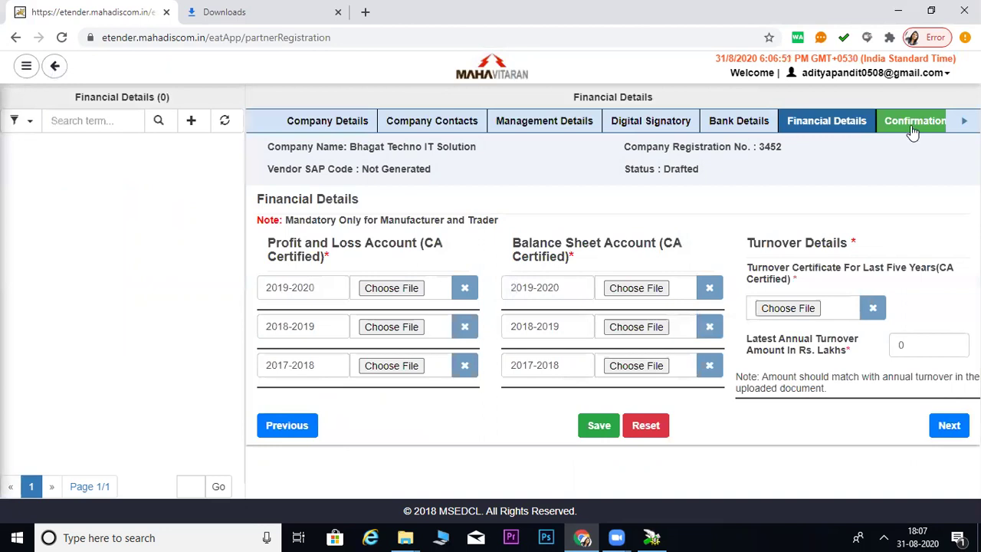
left_click(913, 125)
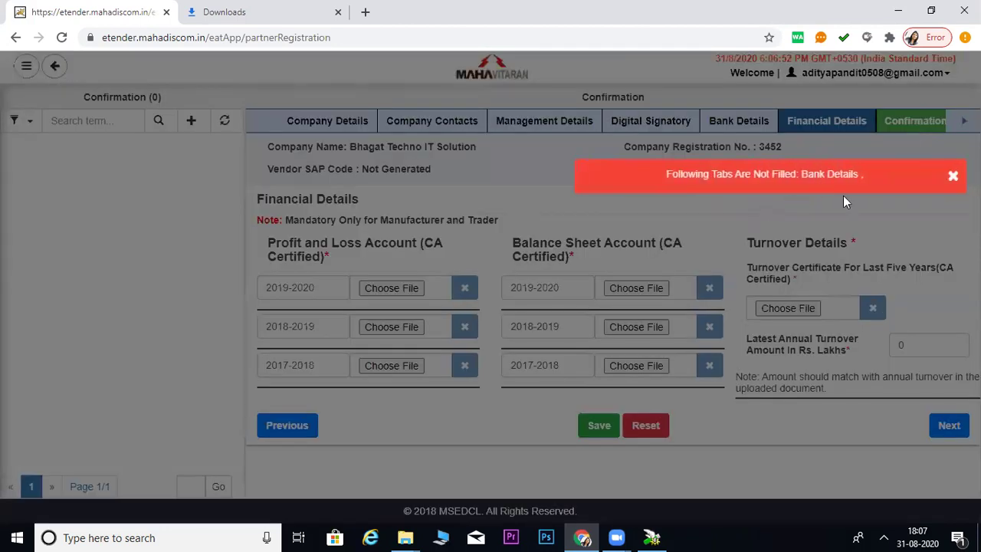
left_click(953, 178)
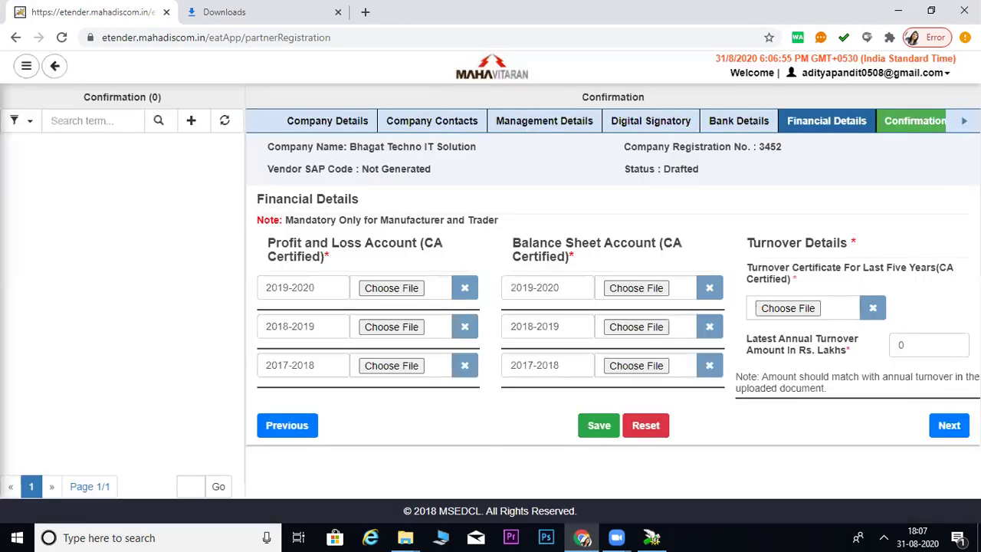